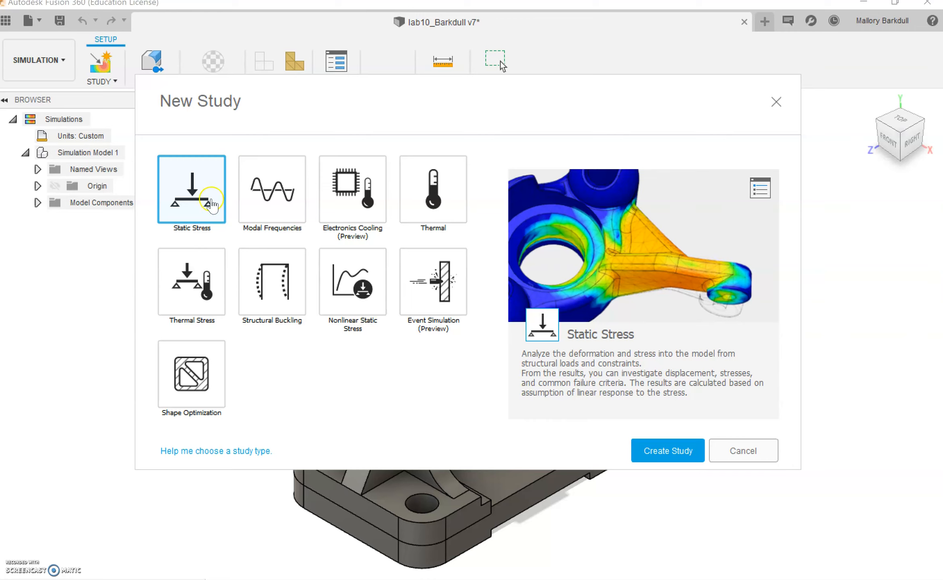
Create a new Static Stress study for the roller assembly.
{"action": "left_click", "coordinate": [677, 452]}
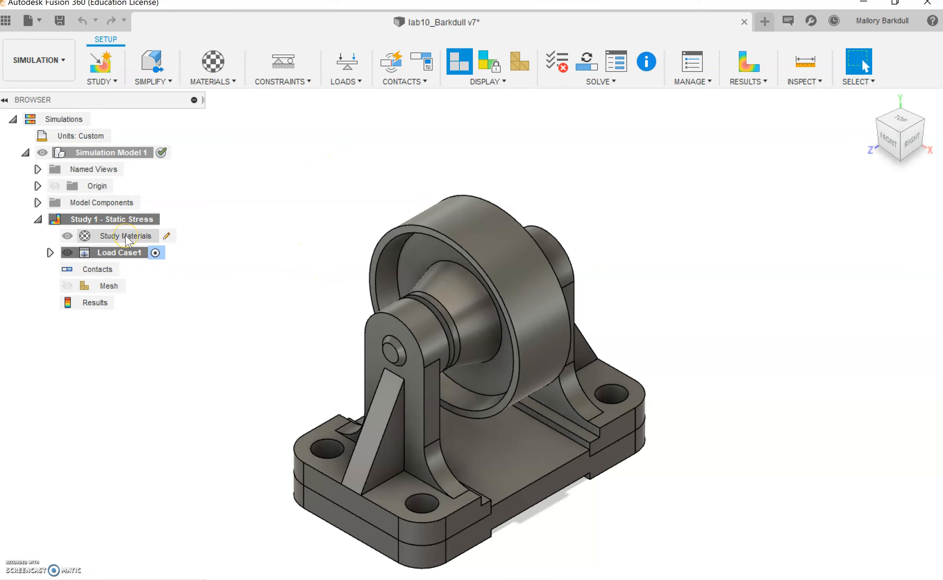
Examine the study materials of all components and browse the override materials available for the base, leaving the assignments as they are.
{"action": "left_click", "coordinate": [167, 237]}
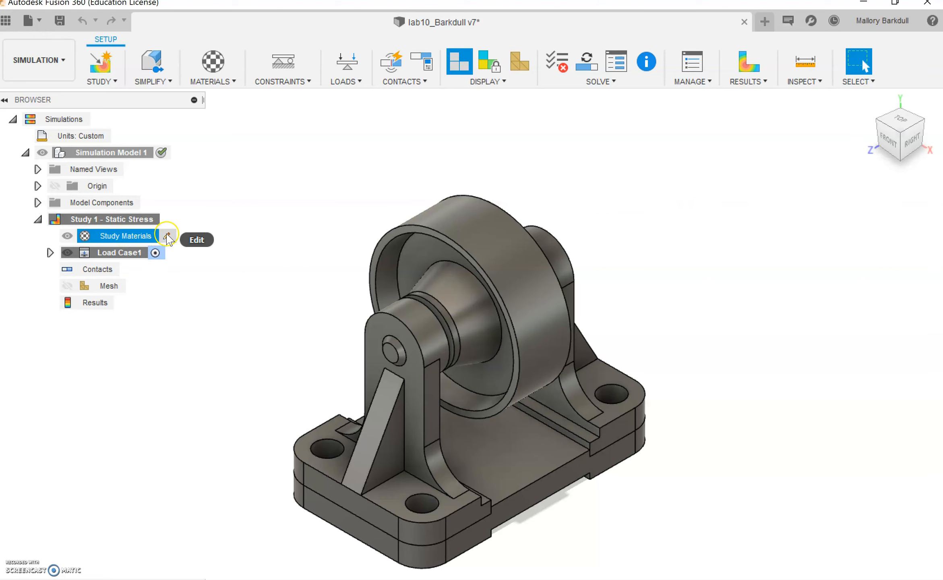
{"action": "left_click", "coordinate": [167, 236]}
{"action": "mouse_move", "coordinate": [455, 190]}
{"action": "left_mouse_down"}
{"action": "mouse_move", "coordinate": [233, 93]}
{"action": "mouse_move", "coordinate": [359, 101]}
{"action": "left_mouse_up"}
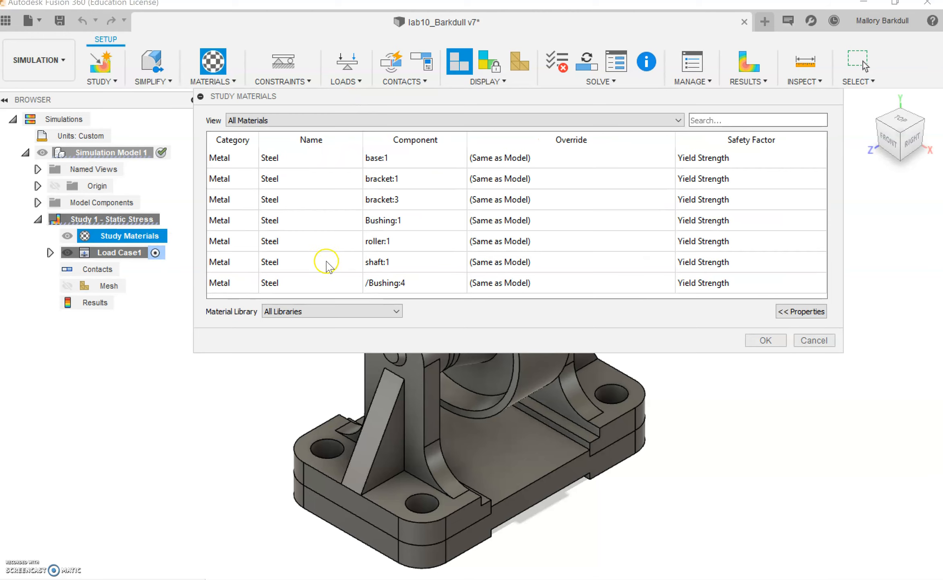
{"action": "left_click", "coordinate": [300, 158]}
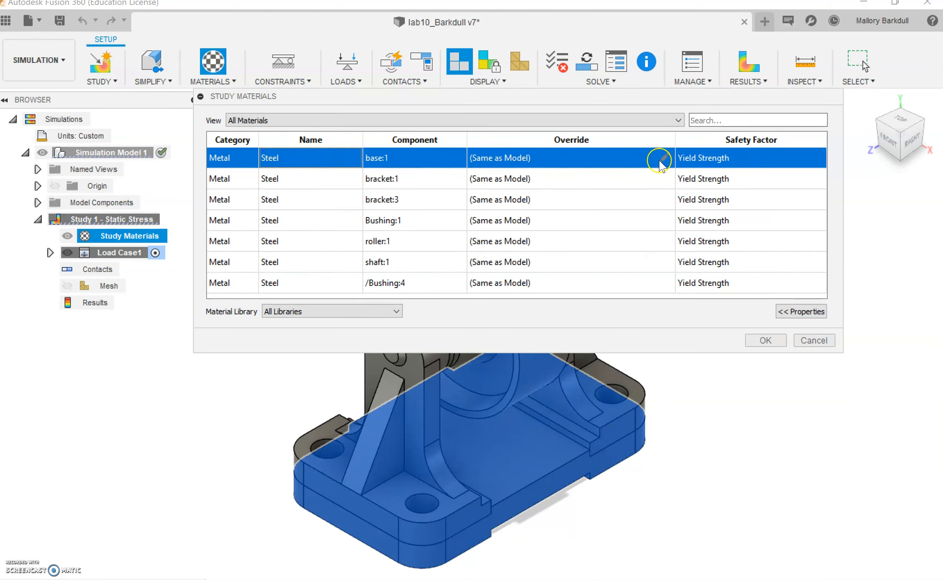
{"action": "left_click", "coordinate": [664, 159]}
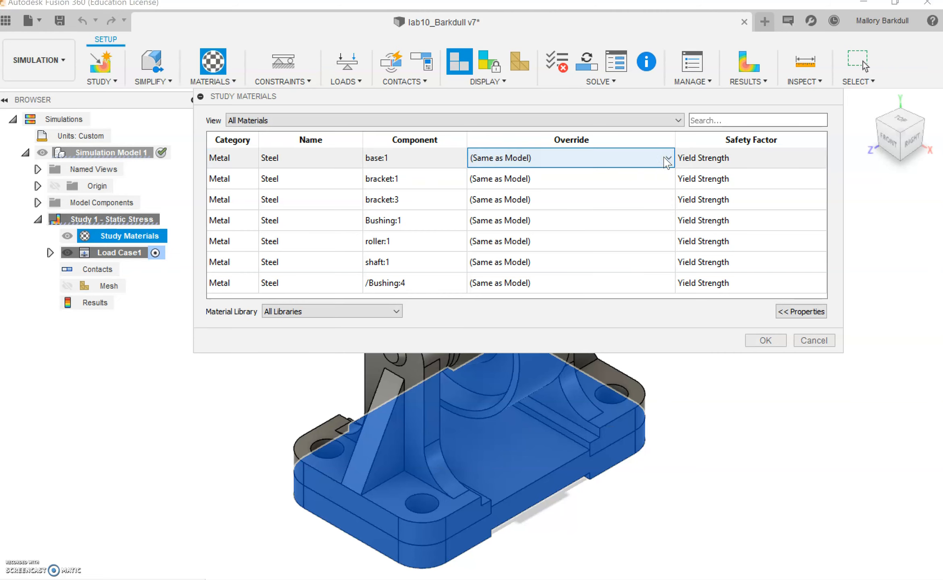
{"action": "left_click", "coordinate": [667, 159]}
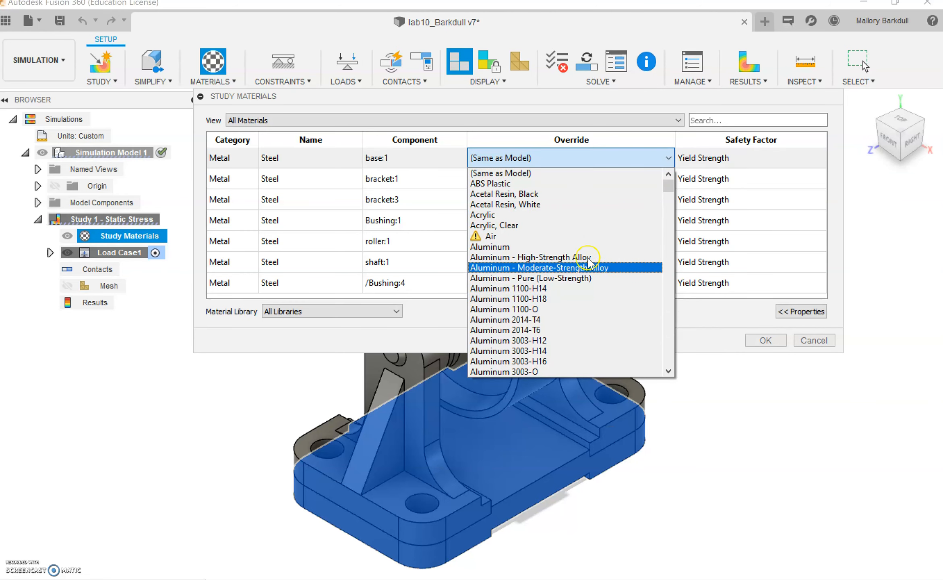
{"action": "scroll", "coordinate": [585, 339], "scroll_direction": "down", "scroll_amount": 2}
{"action": "scroll", "coordinate": [585, 339], "scroll_direction": "down", "scroll_amount": 20}
{"action": "scroll", "coordinate": [587, 340], "scroll_direction": "down", "scroll_amount": 11}
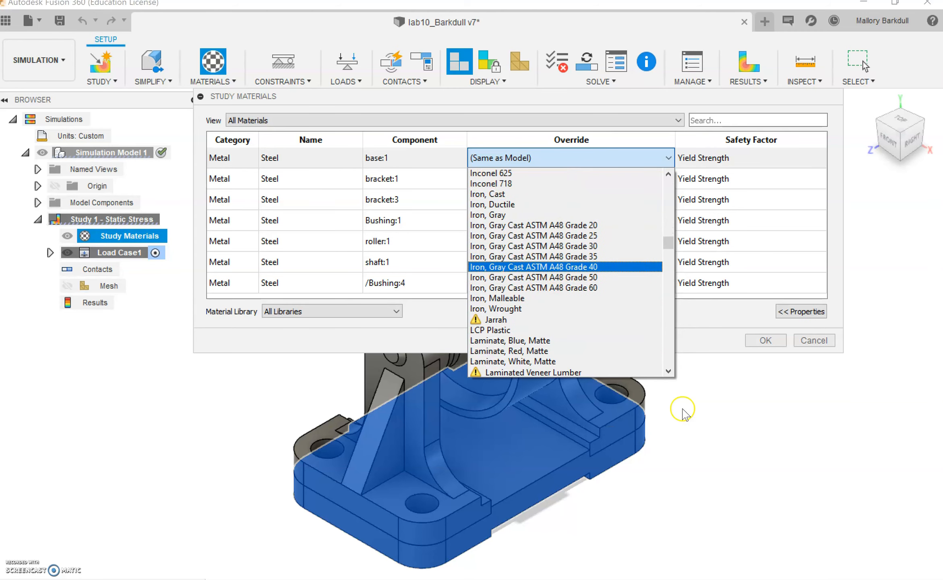
{"action": "scroll", "coordinate": [592, 306], "scroll_direction": "down", "scroll_amount": 2}
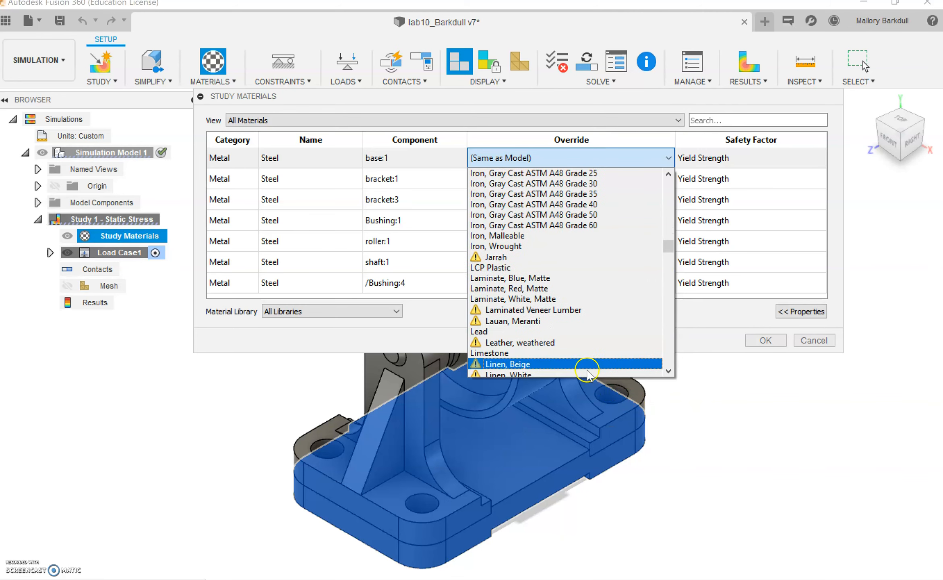
{"action": "scroll", "coordinate": [588, 374], "scroll_direction": "down", "scroll_amount": 3}
{"action": "scroll", "coordinate": [666, 358], "scroll_direction": "up", "scroll_amount": 6}
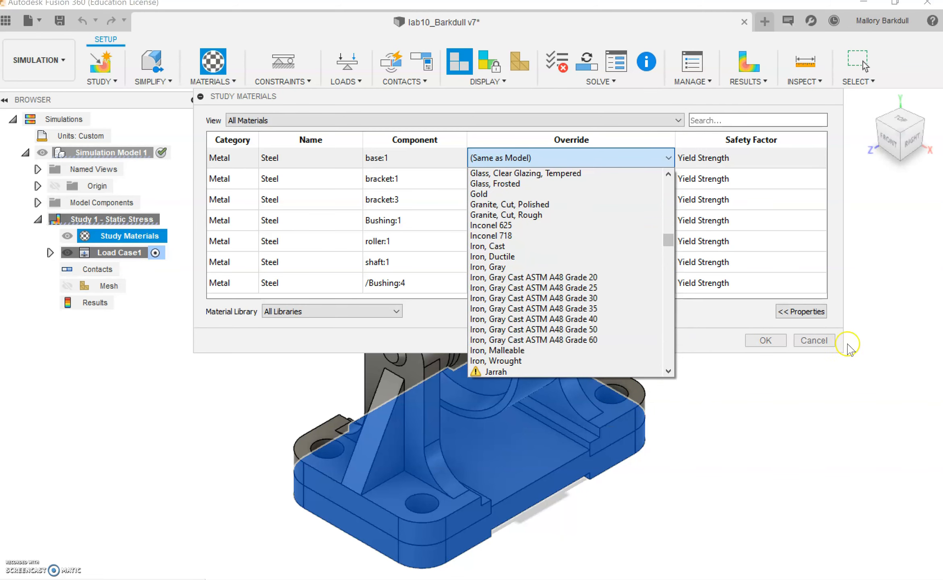
{"action": "left_click", "coordinate": [819, 340]}
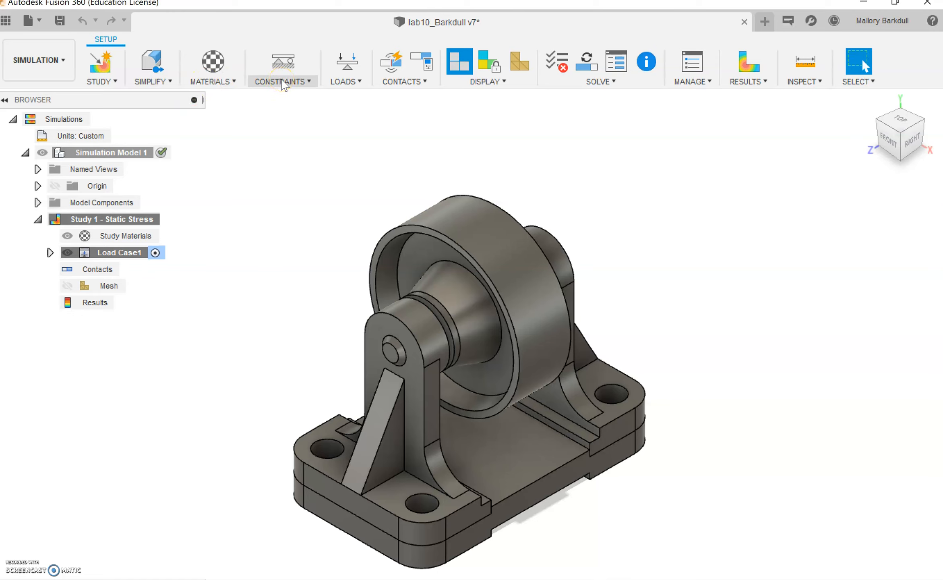
Begin defining a structural constraint with the underside of the base turned into view.
{"action": "left_click", "coordinate": [283, 81]}
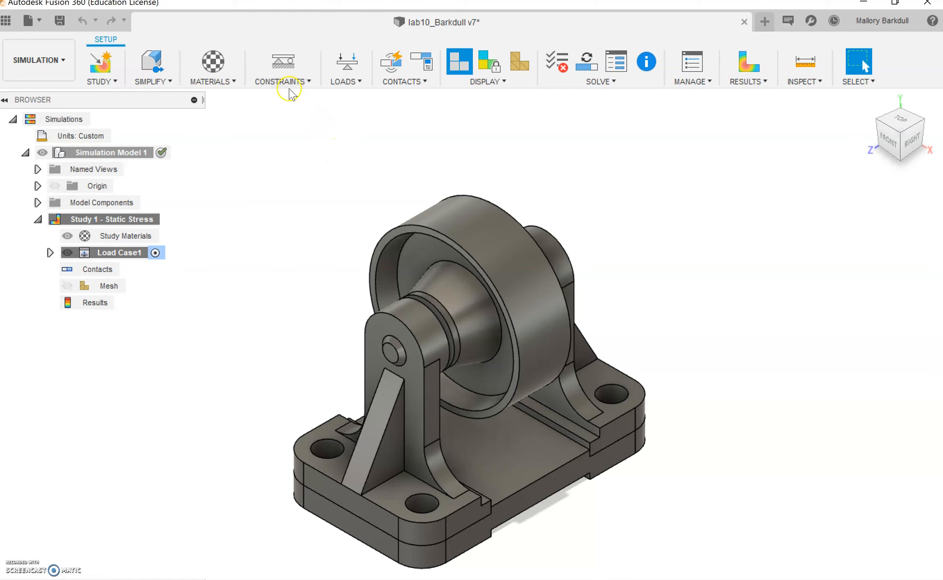
{"action": "left_click", "coordinate": [291, 83]}
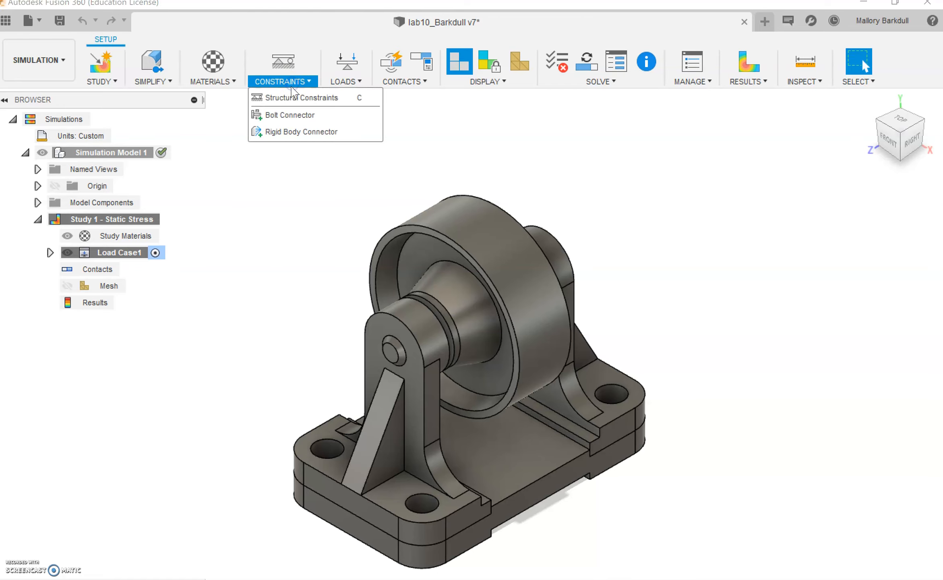
{"action": "left_click", "coordinate": [294, 98]}
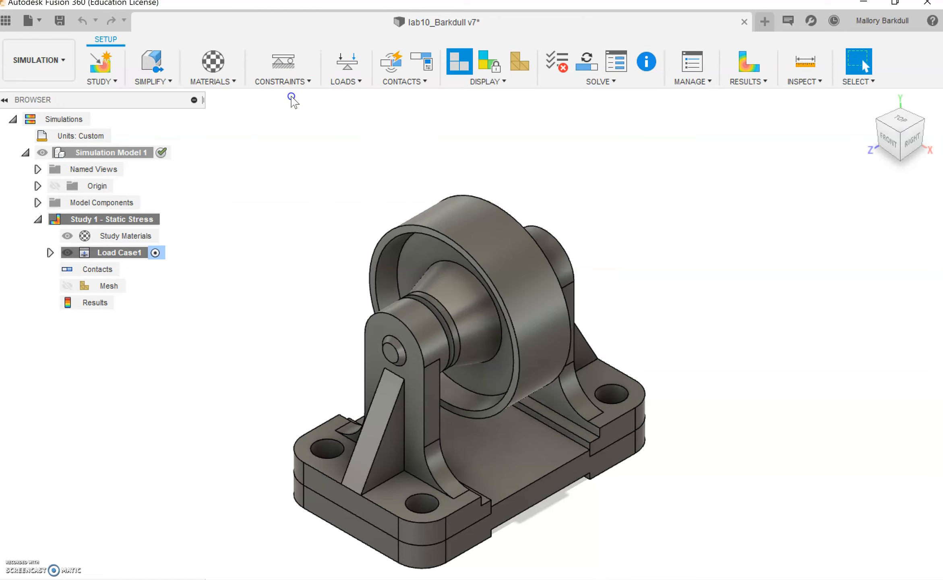
{"action": "middle_click_drag", "start_coordinate": [689, 414], "coordinate": [682, 322], "text": "shift"}
{"action": "left_click", "coordinate": [375, 210]}
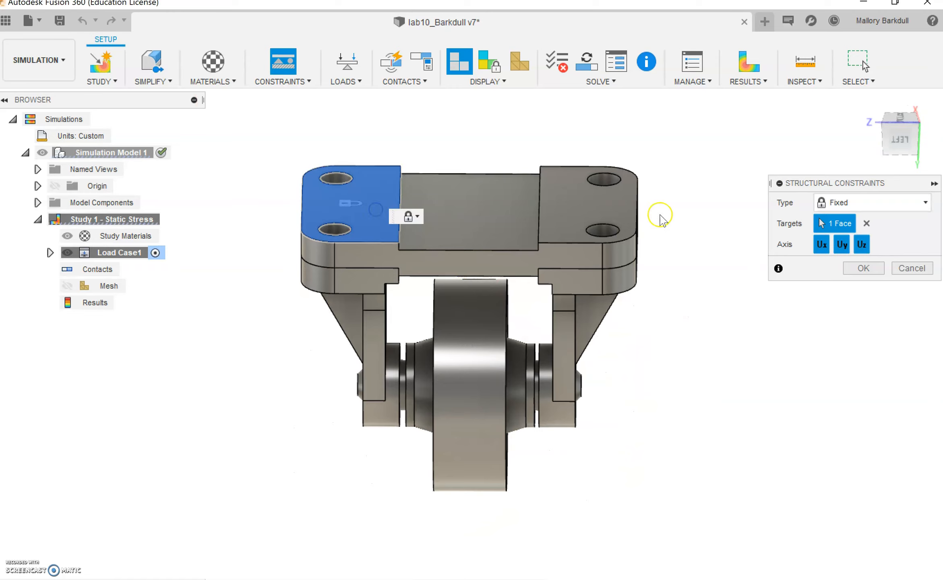
{"action": "left_click", "coordinate": [549, 207]}
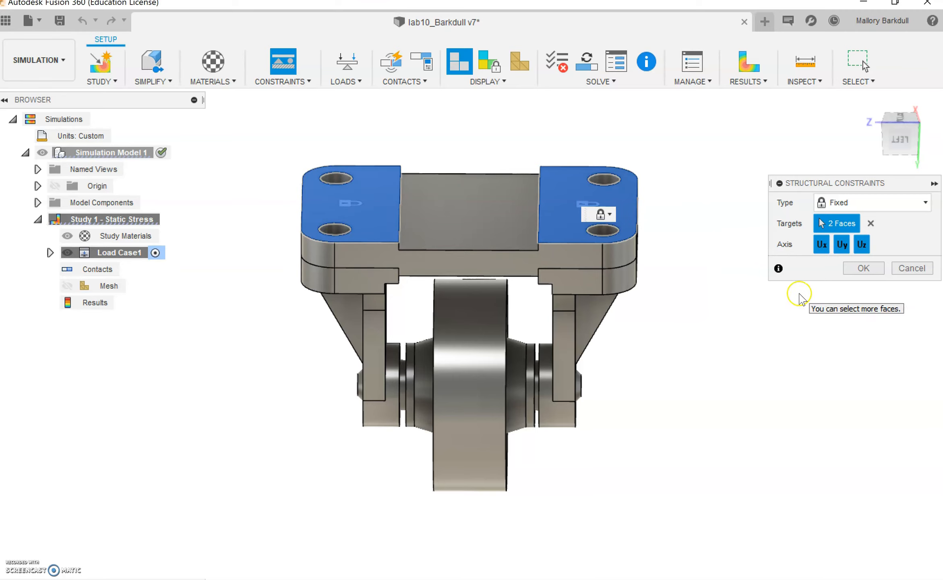
{"action": "left_click", "coordinate": [584, 197]}
{"action": "left_click", "coordinate": [356, 203]}
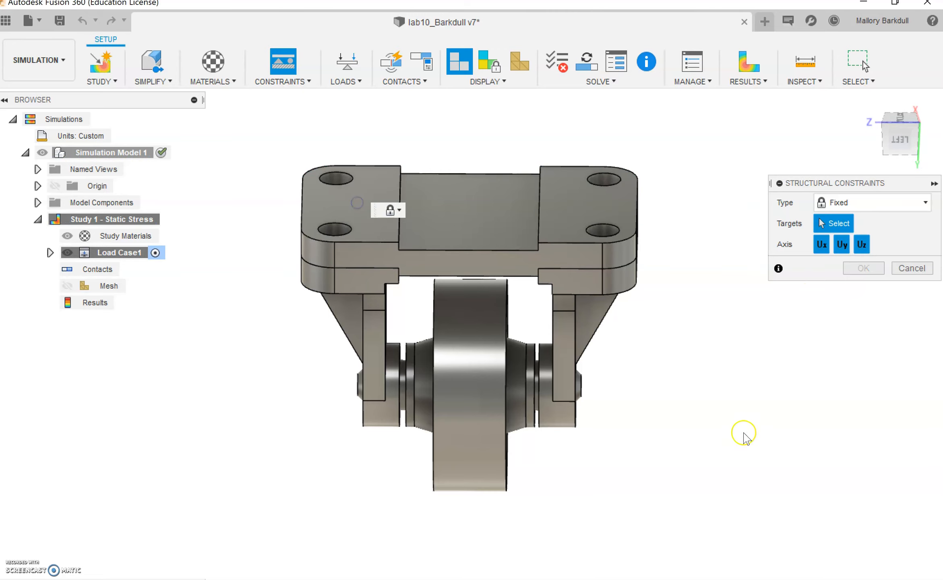
Apply a Fixed structural constraint in Ux, Uy and Uz to the roller's outer cylindrical face.
{"action": "left_click", "coordinate": [446, 424]}
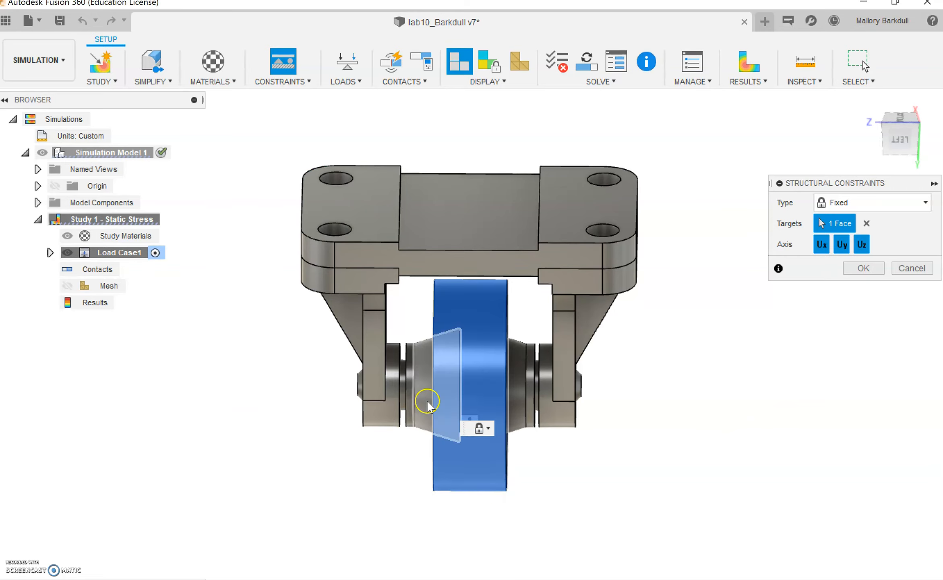
{"action": "middle_click_drag", "start_coordinate": [499, 381], "coordinate": [619, 430], "text": "shift"}
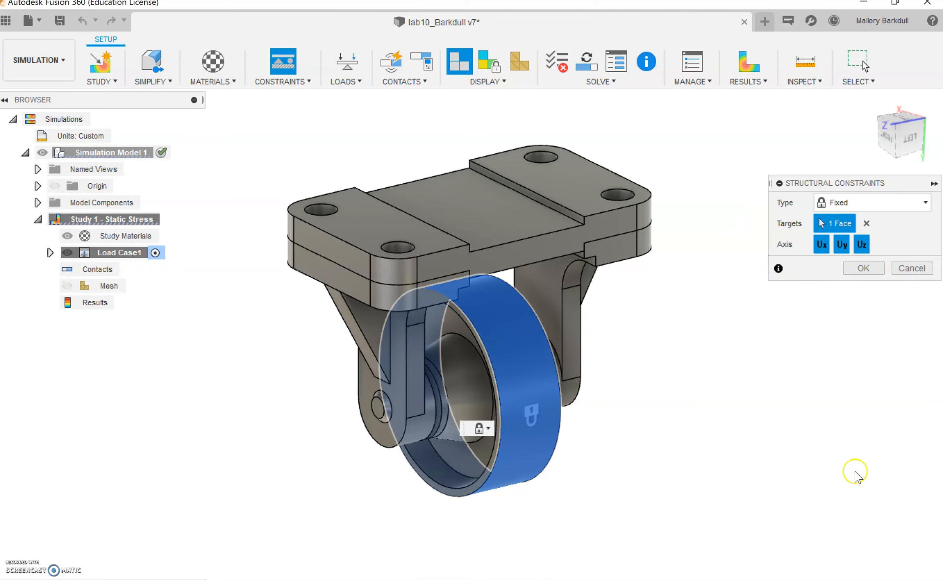
{"action": "middle_click_drag", "start_coordinate": [669, 467], "coordinate": [634, 475], "text": "shift"}
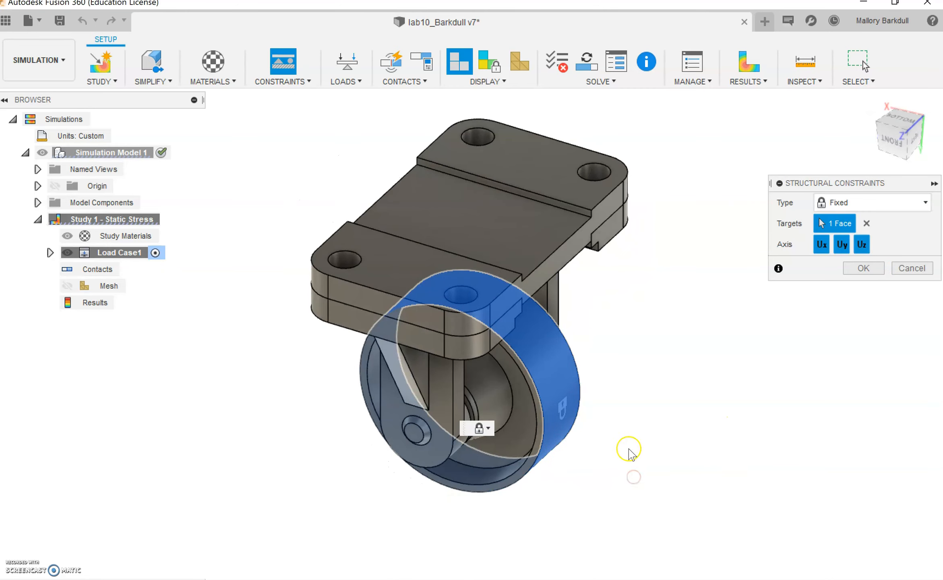
{"action": "left_click", "coordinate": [864, 269]}
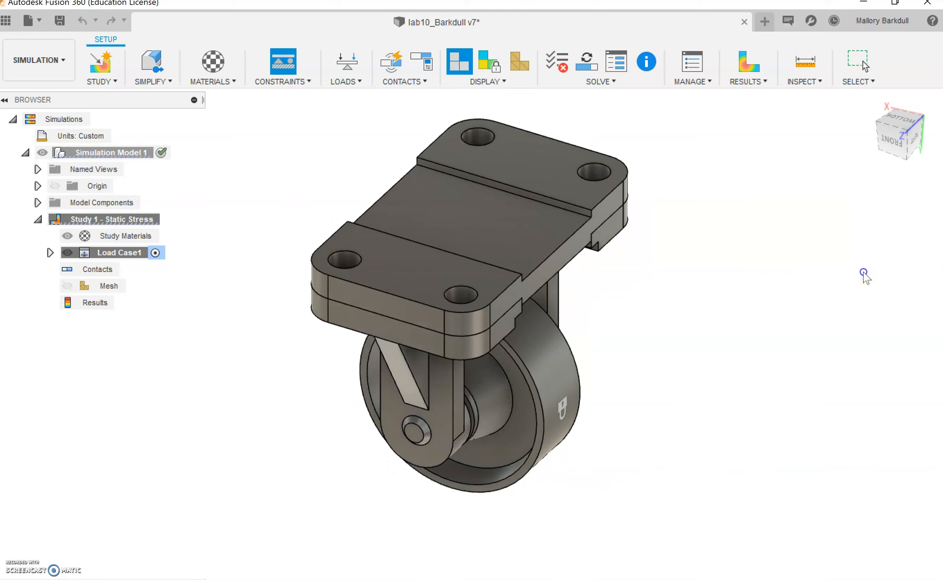
{"action": "middle_click_drag", "start_coordinate": [792, 296], "coordinate": [712, 339], "text": "shift"}
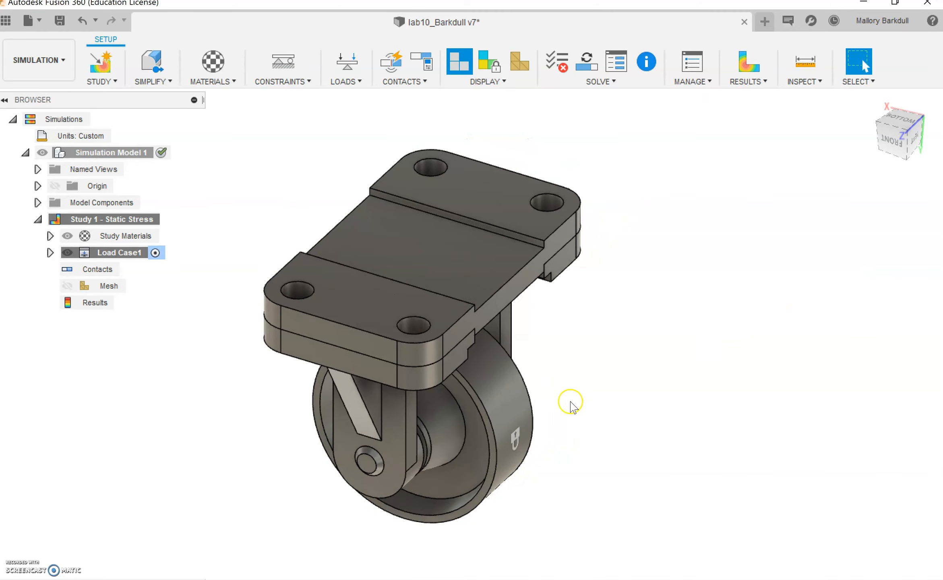
Apply a 100 N structural force normal to the three faces on the underside of the base.
{"action": "left_click", "coordinate": [74, 258]}
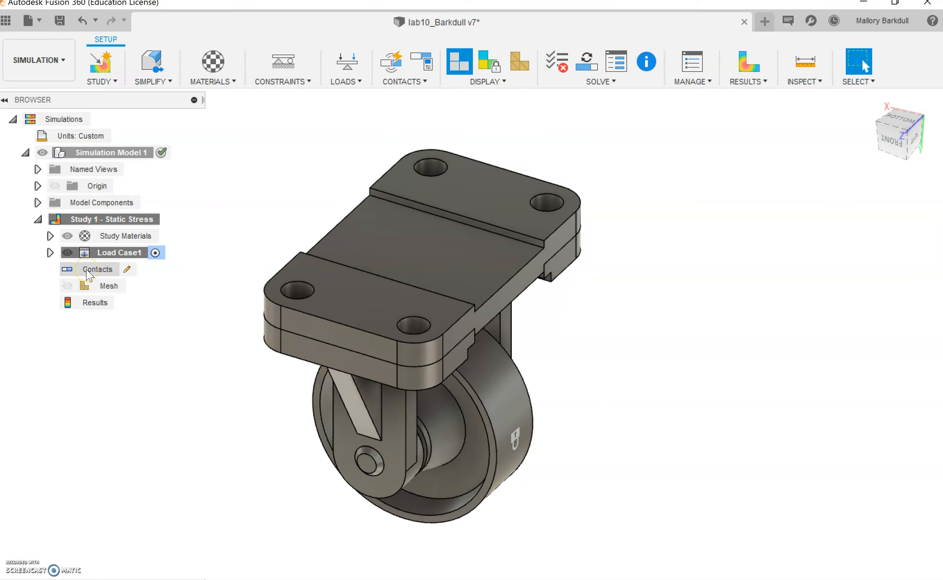
{"action": "left_click", "coordinate": [337, 80]}
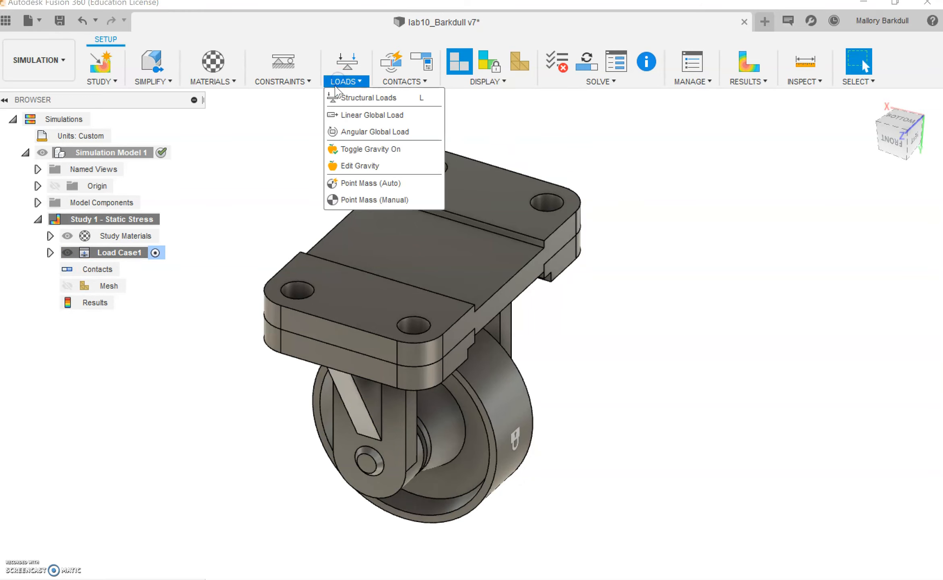
{"action": "middle_click_drag", "start_coordinate": [308, 255], "coordinate": [336, 342]}
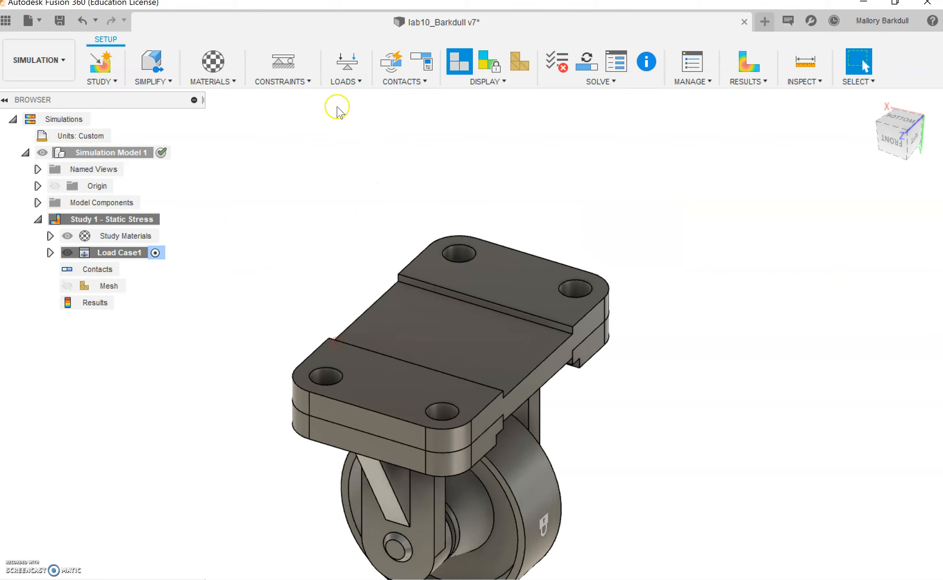
{"action": "left_click", "coordinate": [346, 80]}
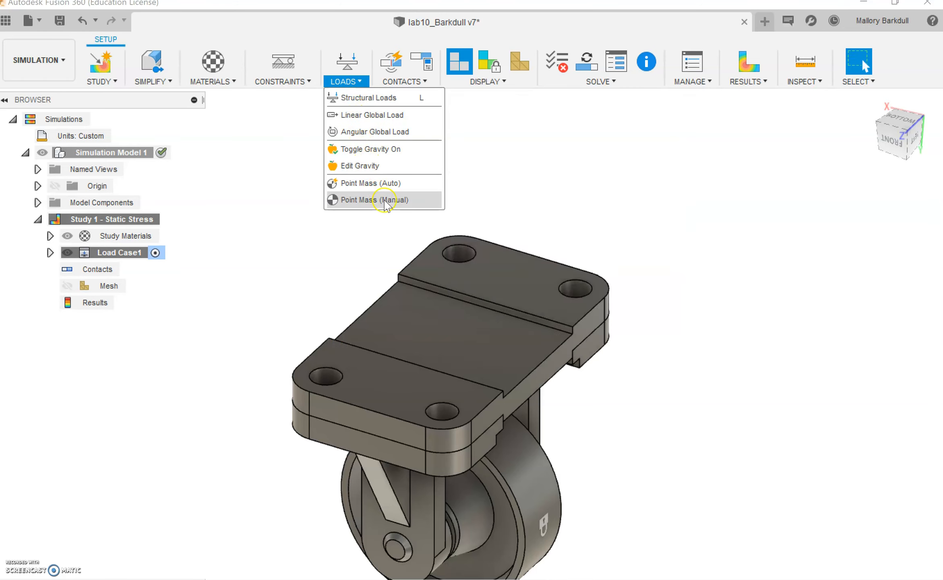
{"action": "left_click", "coordinate": [387, 104]}
{"action": "left_click", "coordinate": [500, 286]}
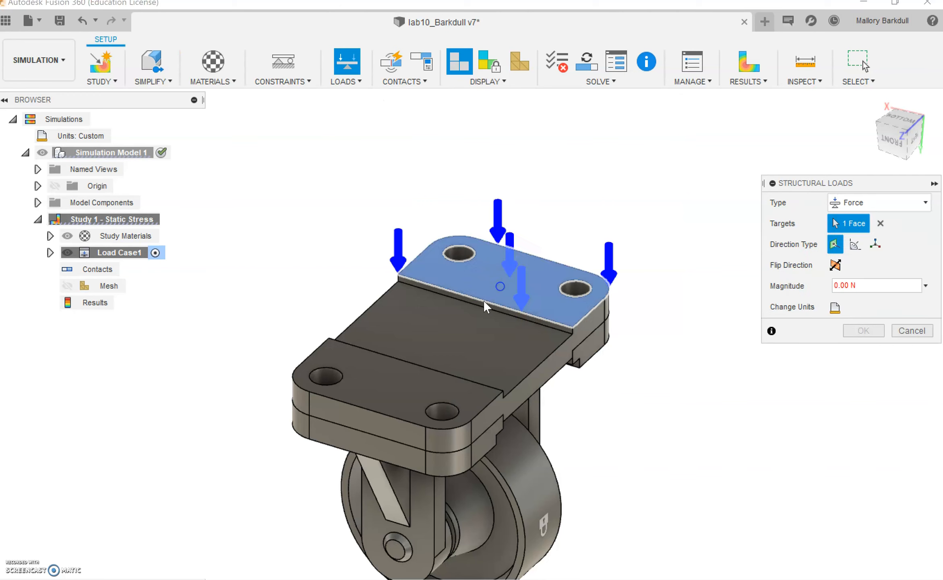
{"action": "left_click", "coordinate": [407, 386]}
{"action": "left_click", "coordinate": [453, 334]}
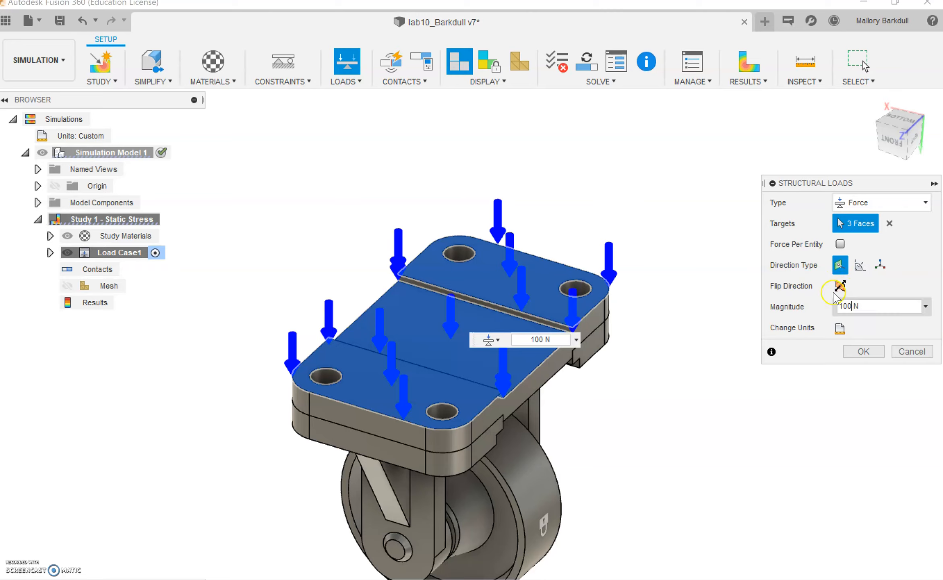
{"action": "left_click", "coordinate": [854, 307]}
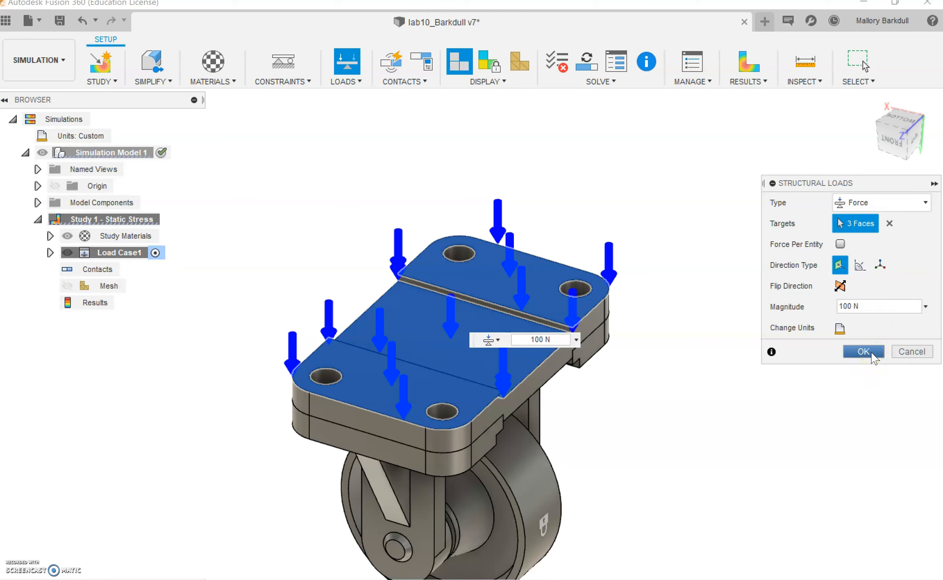
{"action": "left_click", "coordinate": [871, 356]}
Display the model's degrees of freedom and examine which components are fixed and which are free.
{"action": "scroll", "coordinate": [680, 369], "scroll_direction": "down", "scroll_amount": 3}
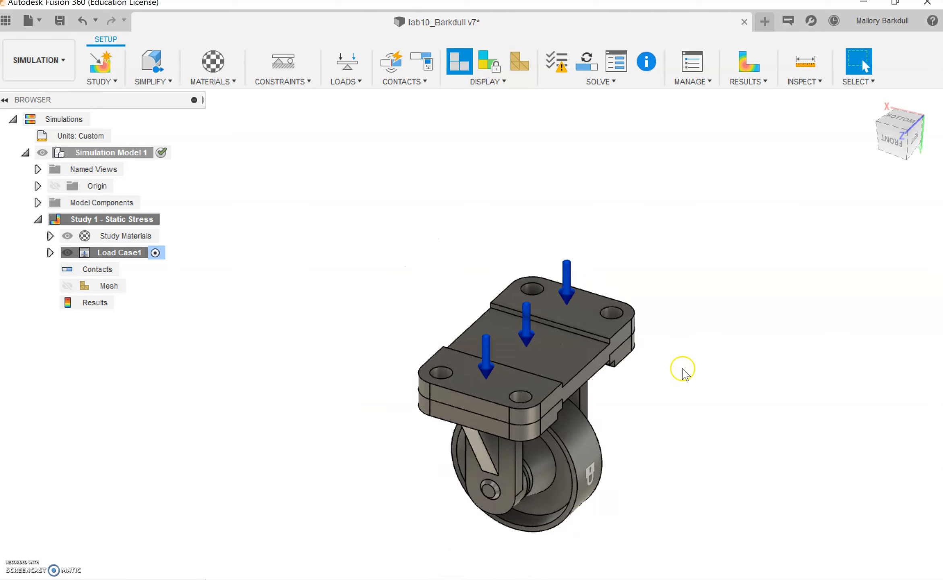
{"action": "middle_click_drag", "start_coordinate": [680, 370], "coordinate": [526, 305]}
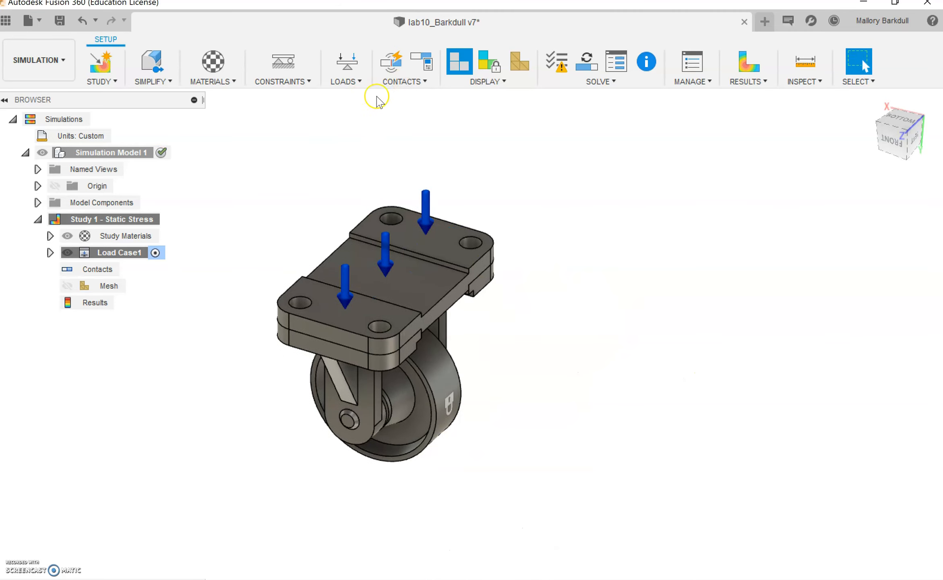
{"action": "left_click", "coordinate": [387, 84]}
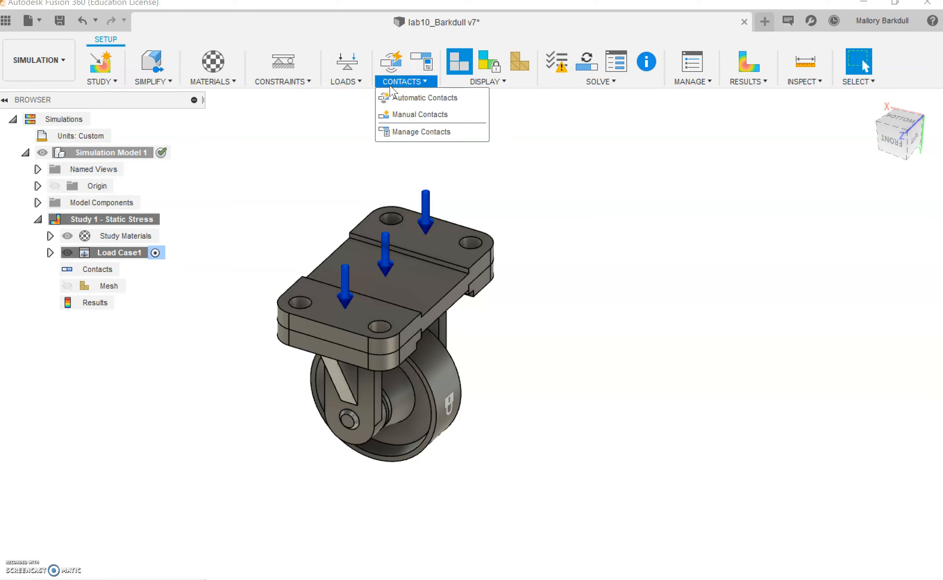
{"action": "left_click", "coordinate": [392, 85]}
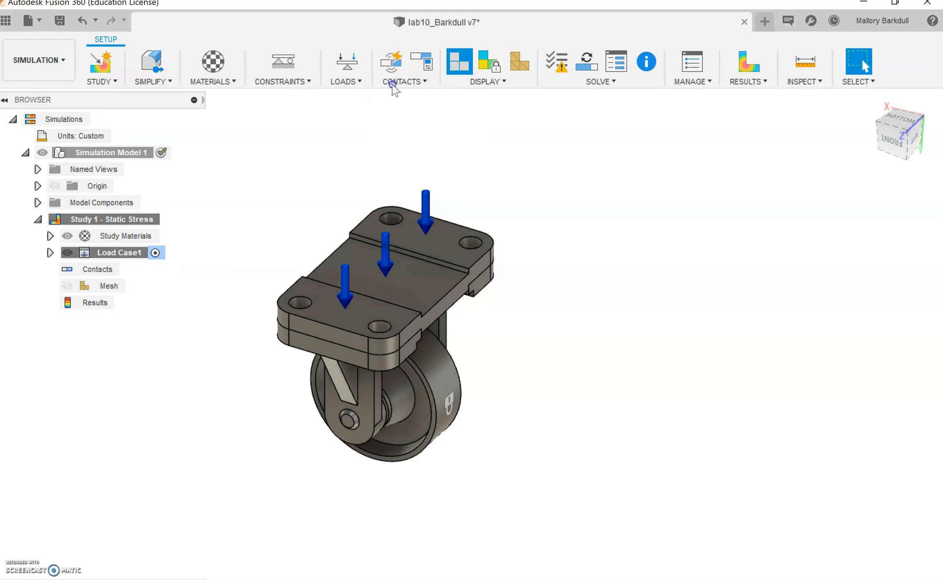
{"action": "left_click", "coordinate": [488, 67]}
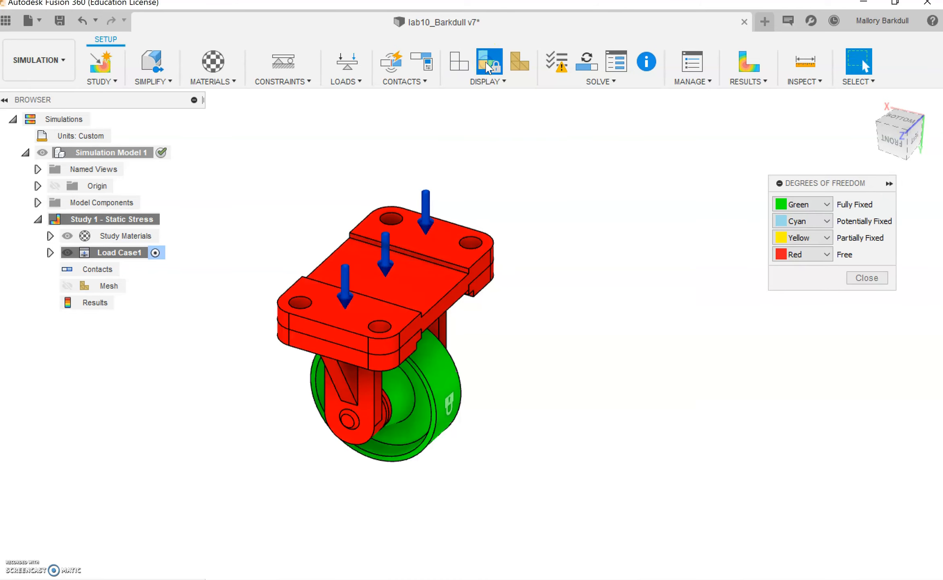
{"action": "middle_click_drag", "start_coordinate": [570, 320], "coordinate": [516, 302], "text": "shift"}
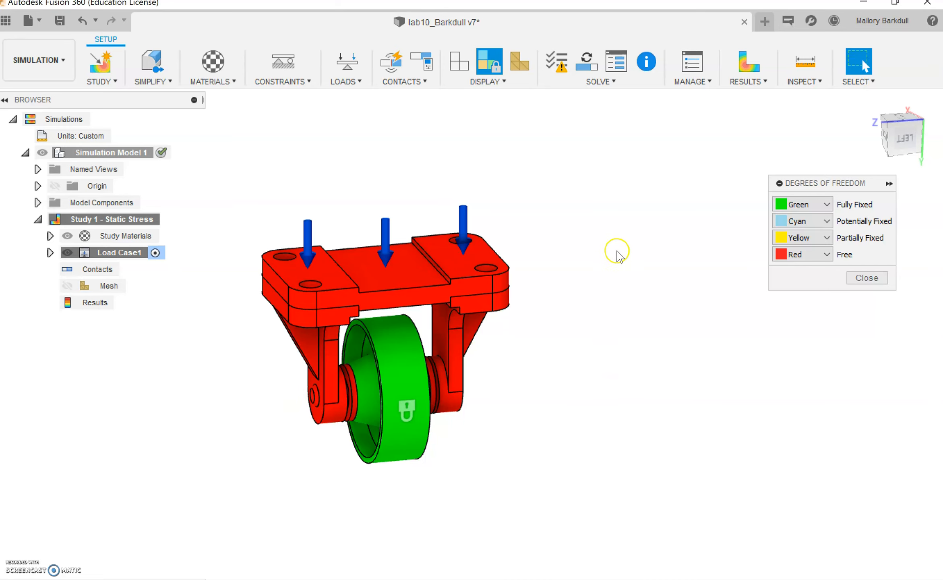
Generate automatic contacts for the roller assembly with a contact detection tolerance of 0.10 mm for solids.
{"action": "left_click", "coordinate": [403, 82]}
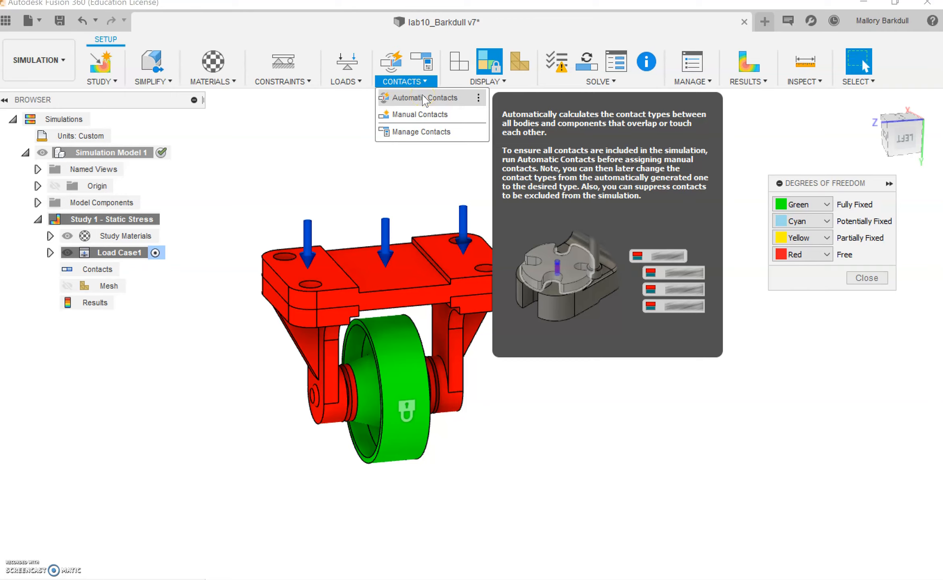
{"action": "left_click", "coordinate": [423, 98]}
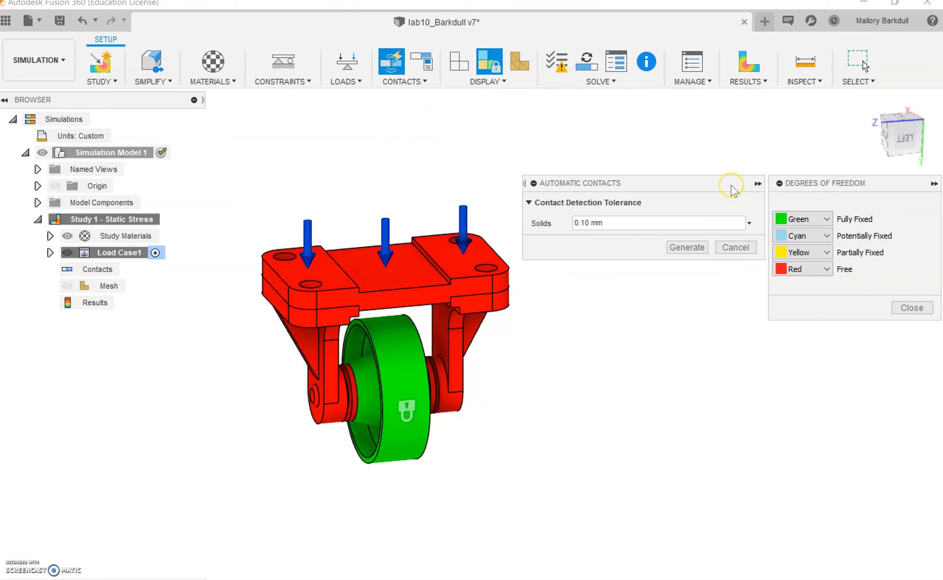
{"action": "left_click_drag", "start_coordinate": [711, 181], "coordinate": [705, 141]}
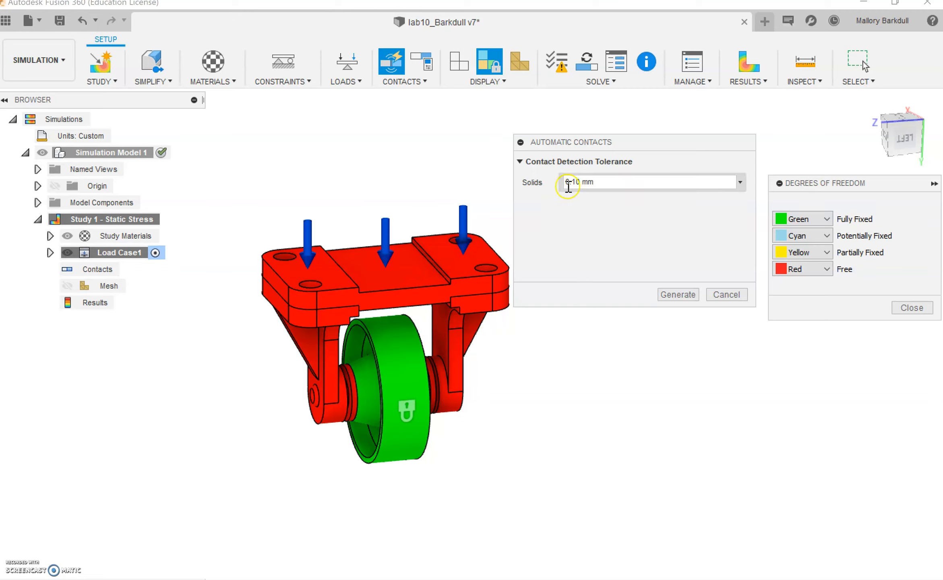
{"action": "left_click", "coordinate": [676, 294]}
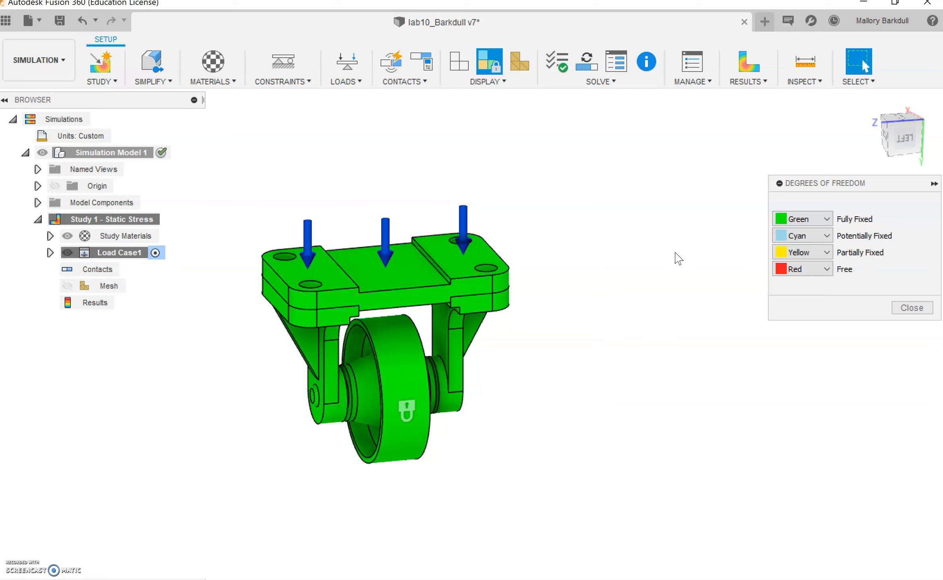
{"action": "left_click", "coordinate": [580, 274]}
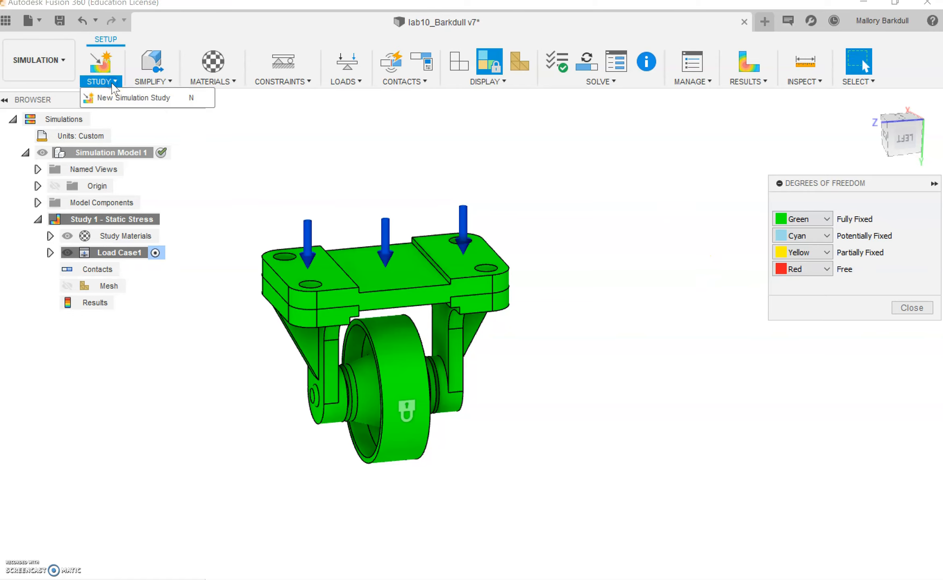
Run the pre-check on the static stress study to verify its setup, and dismiss the report.
{"action": "left_click", "coordinate": [756, 85]}
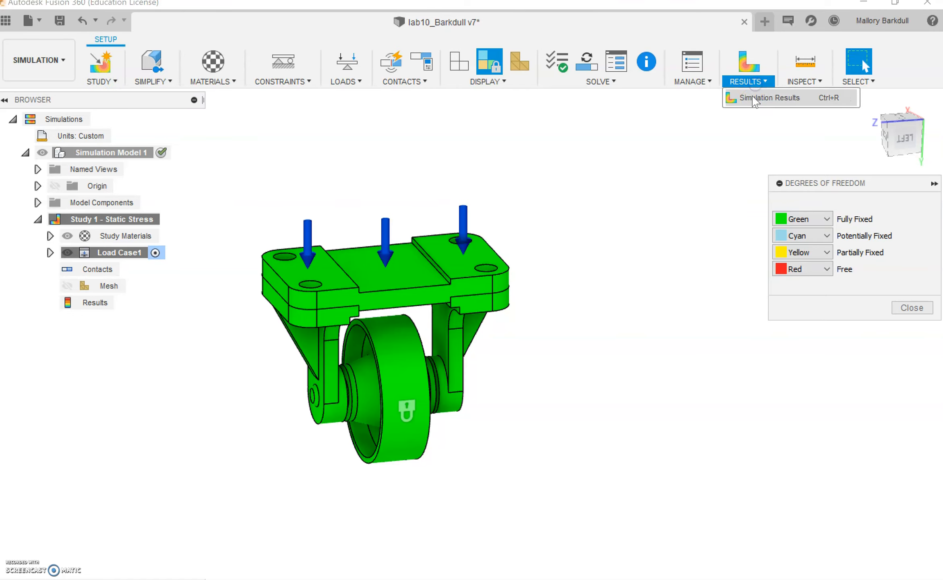
{"action": "left_click", "coordinate": [649, 85]}
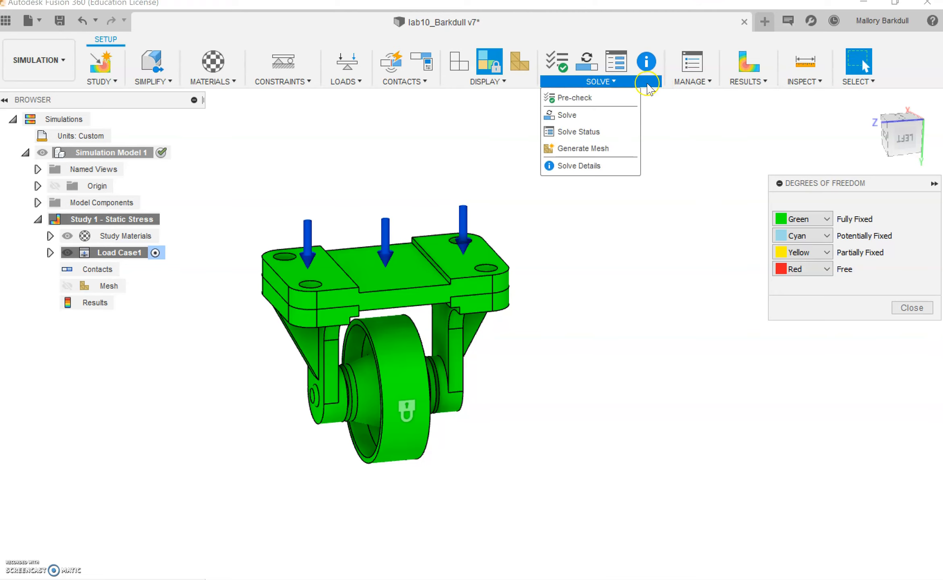
{"action": "mouse_move", "coordinate": [627, 99]}
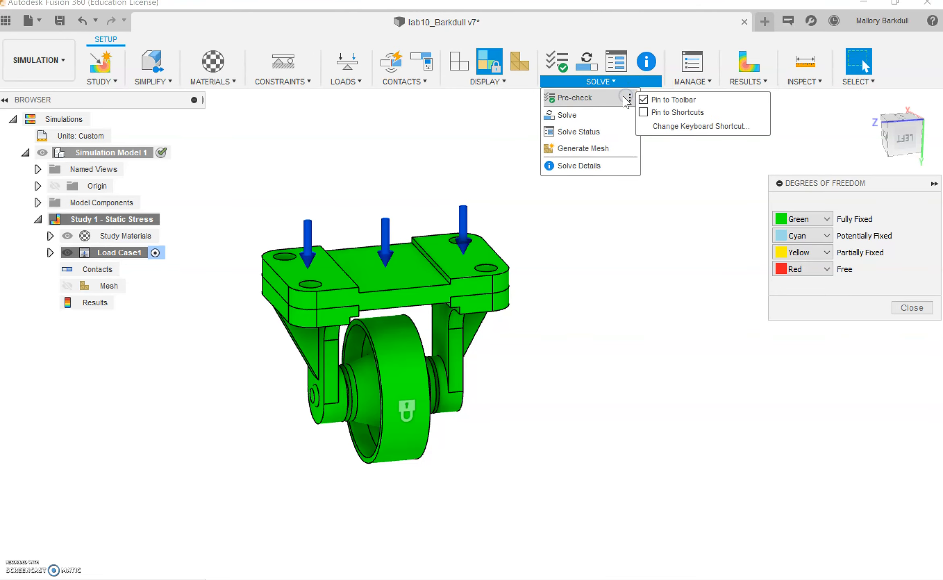
{"action": "left_click", "coordinate": [610, 99]}
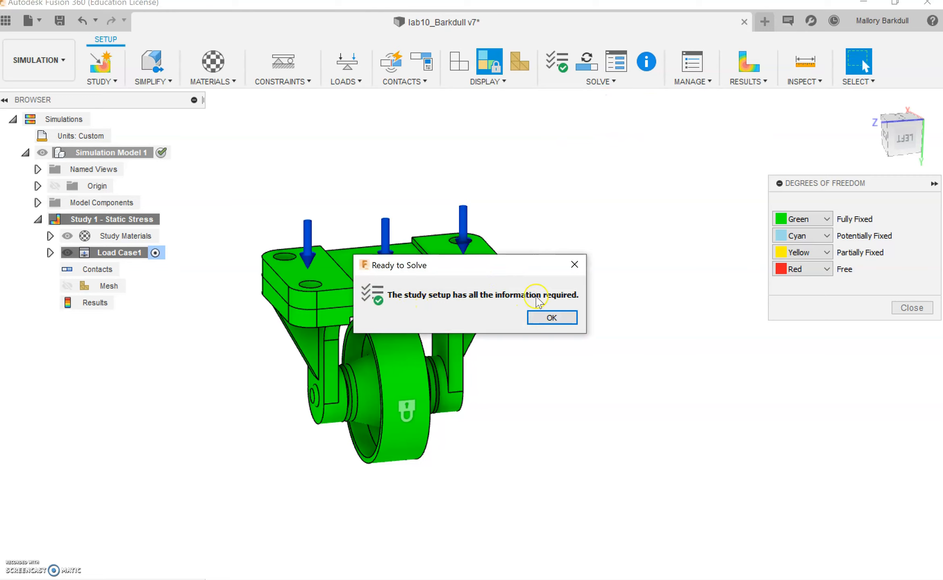
{"action": "left_click", "coordinate": [556, 318]}
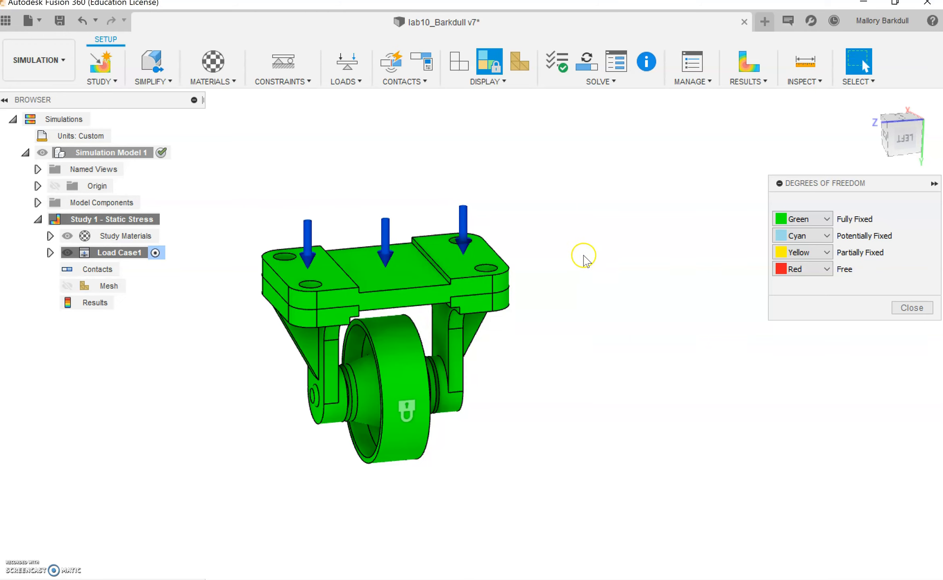
Solve Study 1 - Static Stress locally instead of on the cloud.
{"action": "left_click", "coordinate": [610, 80]}
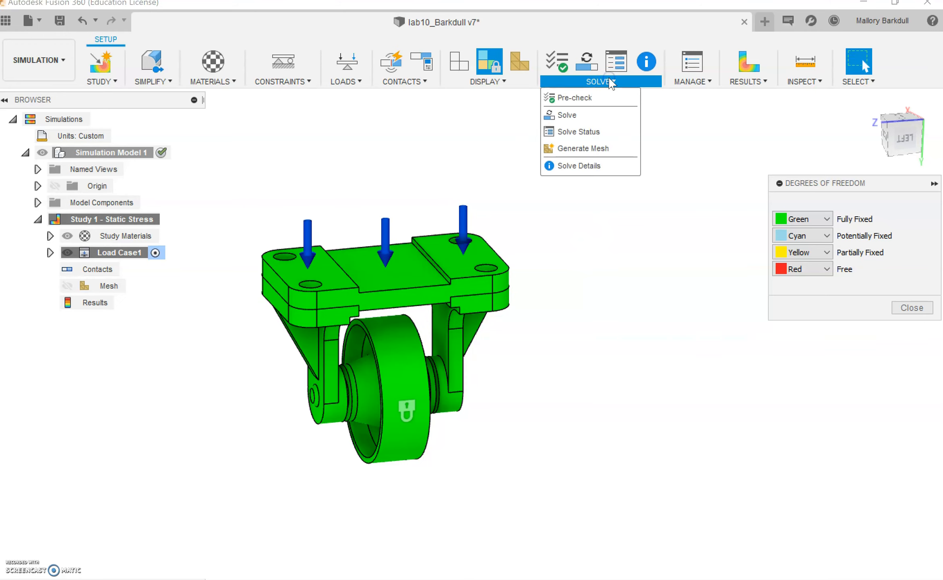
{"action": "left_click", "coordinate": [590, 110]}
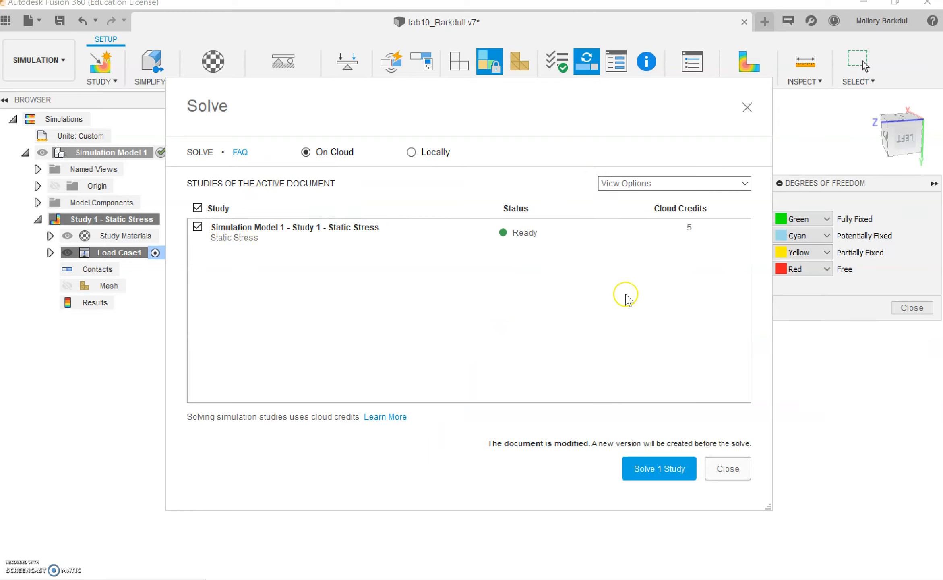
{"action": "left_click", "coordinate": [412, 152]}
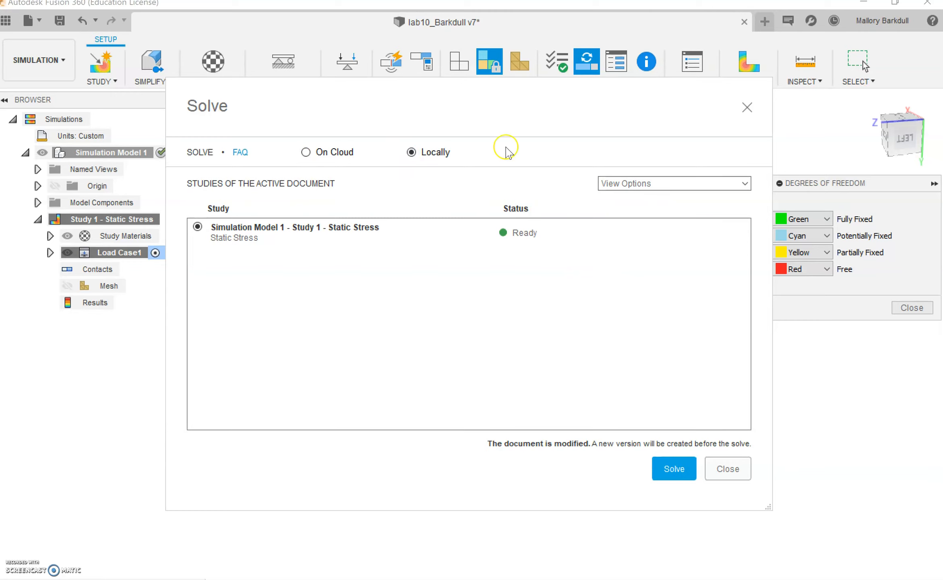
{"action": "left_click", "coordinate": [671, 477]}
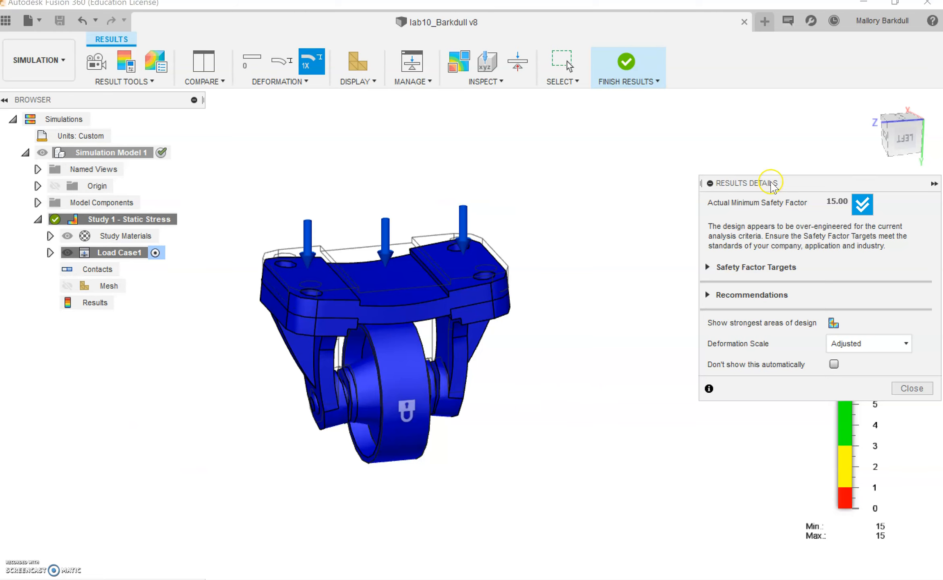
Set the results' deformation scale to Actual and display the displacement plot for Load Case1.
{"action": "left_click_drag", "start_coordinate": [777, 184], "coordinate": [643, 112]}
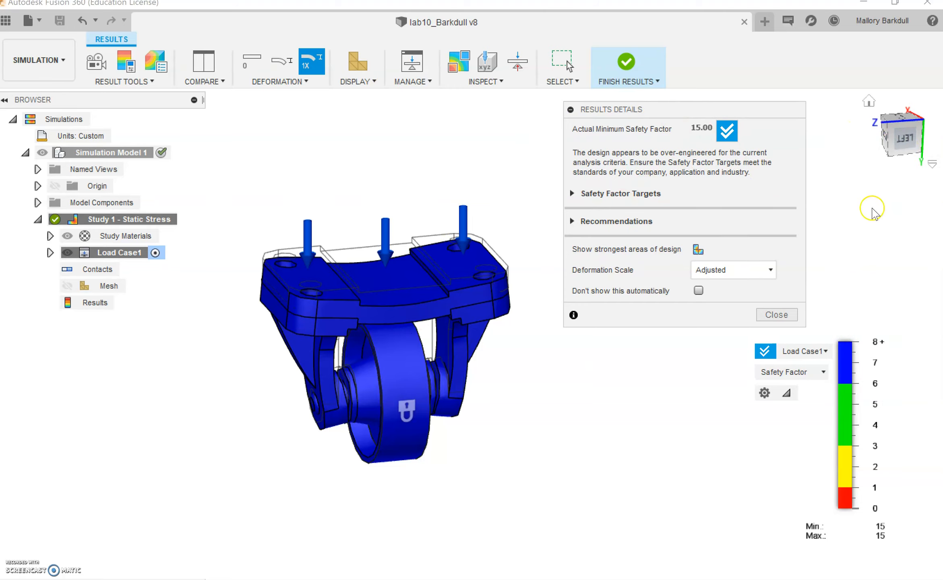
{"action": "left_click", "coordinate": [903, 139]}
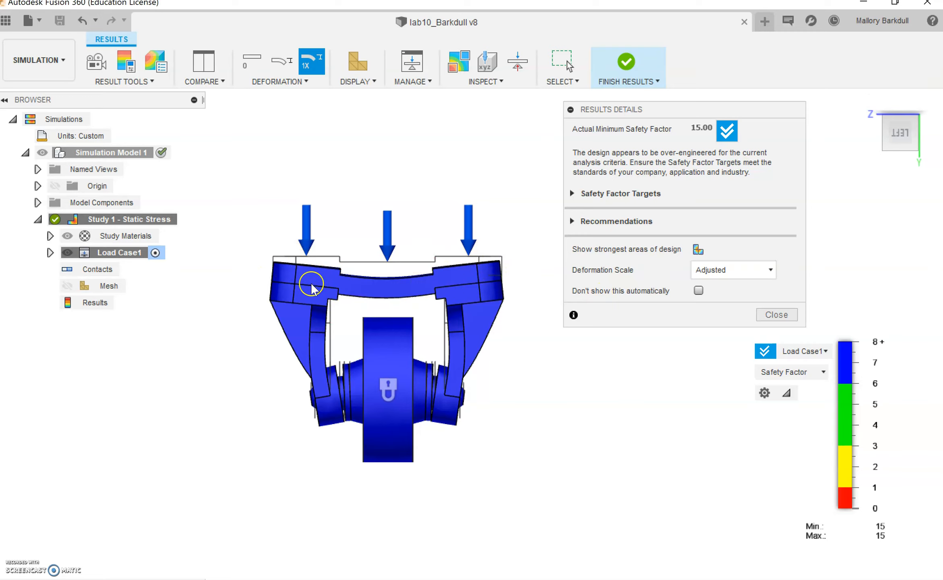
{"action": "left_click", "coordinate": [713, 269]}
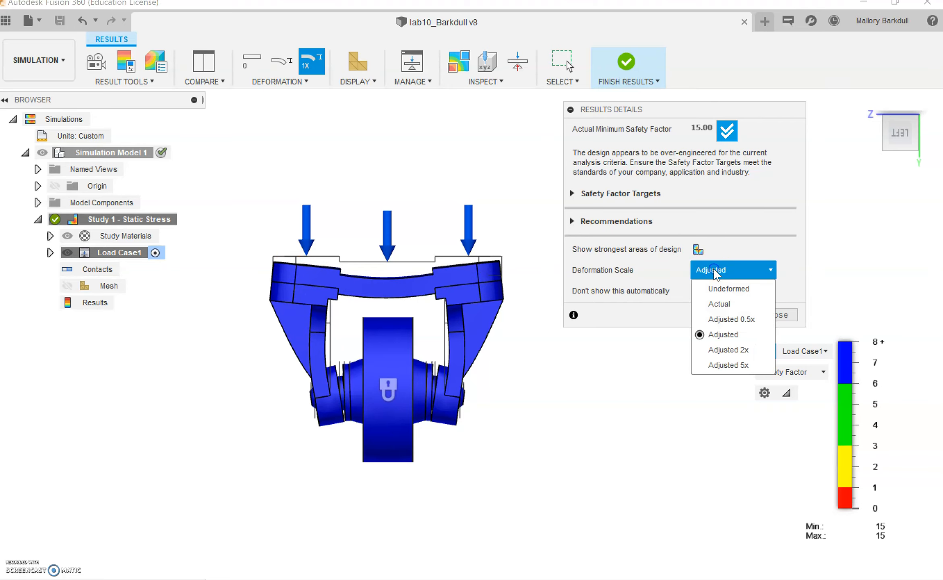
{"action": "left_click", "coordinate": [718, 302]}
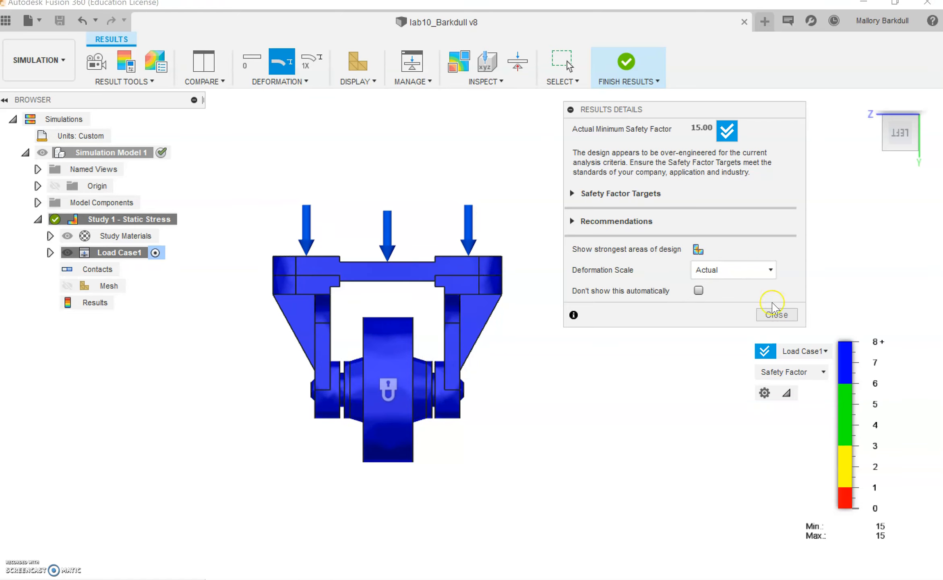
{"action": "left_click", "coordinate": [777, 315]}
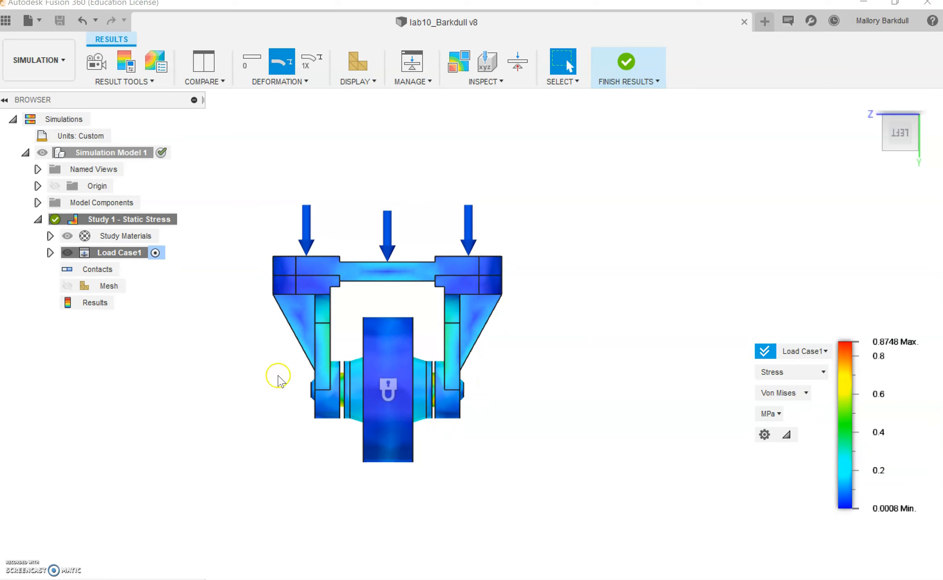
{"action": "left_click", "coordinate": [767, 372]}
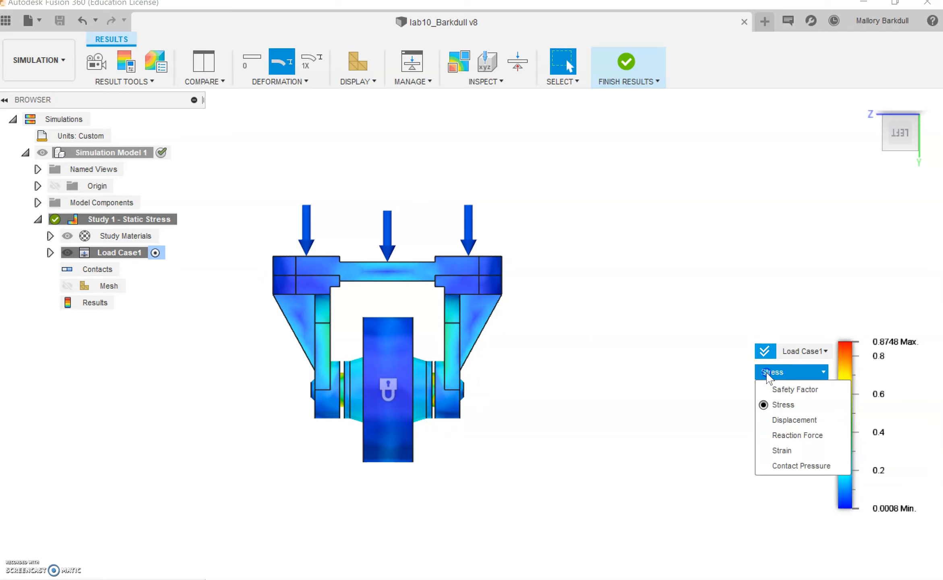
{"action": "left_click", "coordinate": [785, 420]}
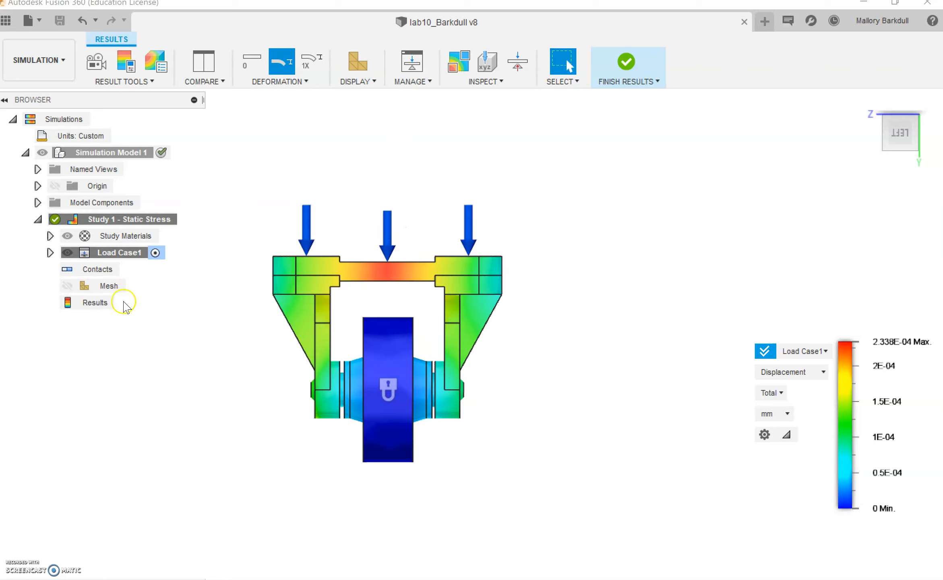
Edit the Force1 load in Load Case1 and set its magnitude to 1000 N.
{"action": "left_click", "coordinate": [51, 252]}
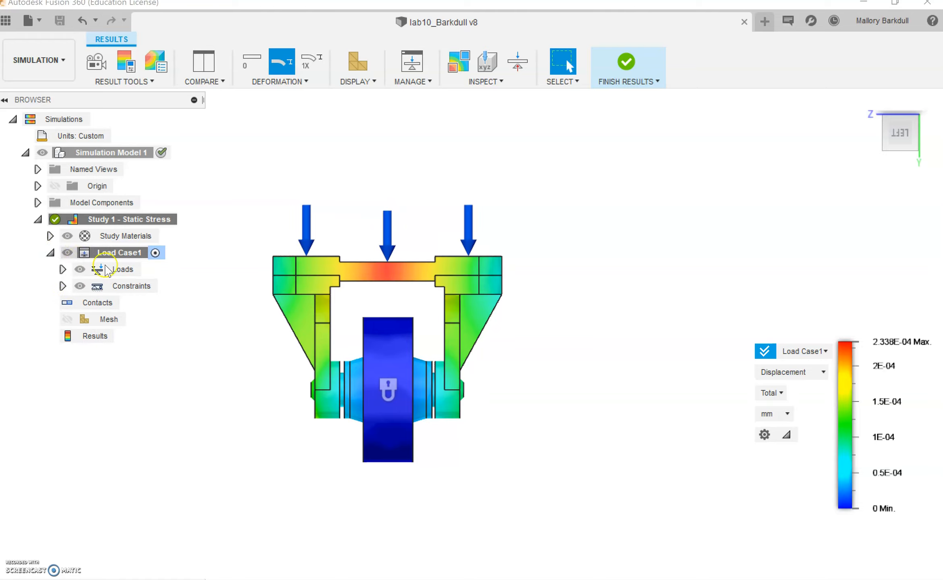
{"action": "left_click", "coordinate": [119, 269]}
{"action": "left_click", "coordinate": [62, 269]}
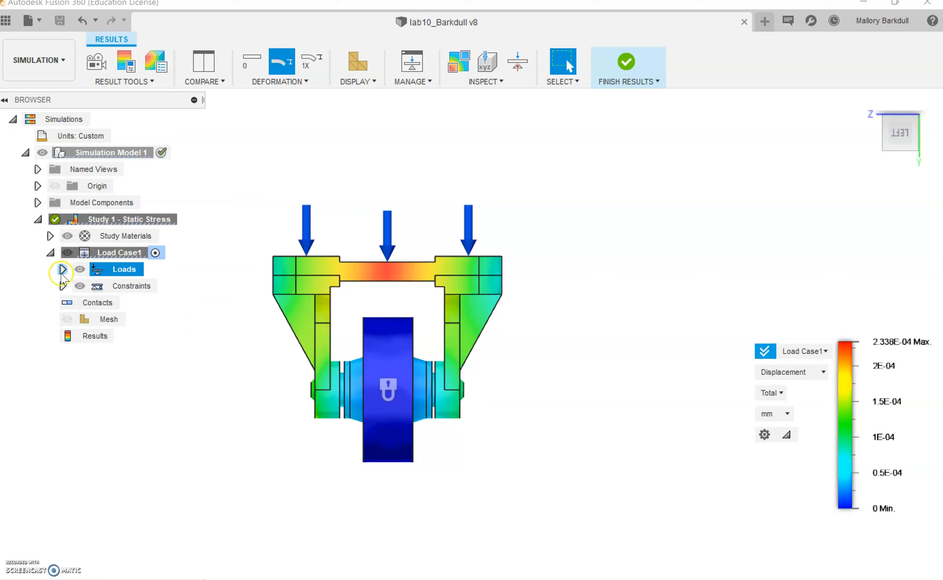
{"action": "left_click", "coordinate": [116, 276]}
{"action": "left_click", "coordinate": [142, 302]}
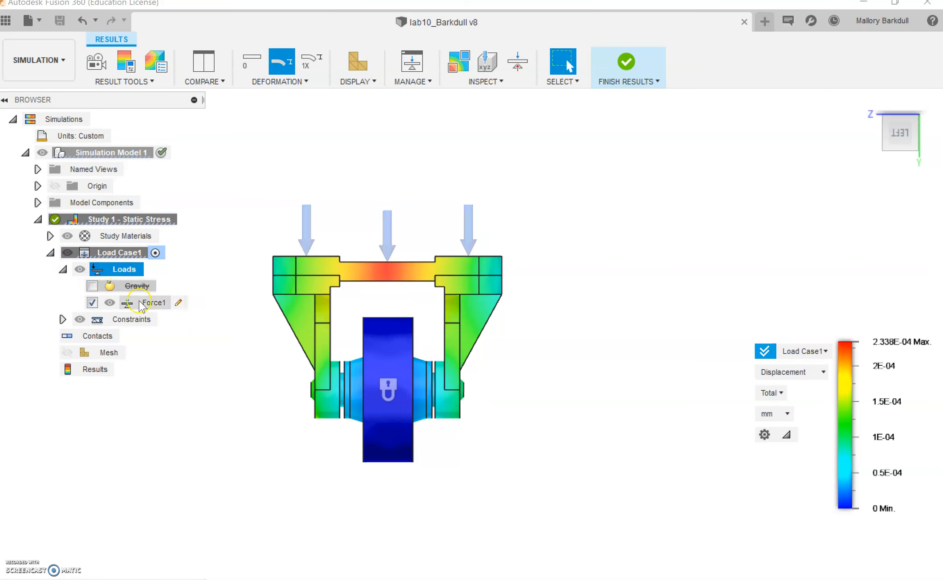
{"action": "right_click", "coordinate": [142, 303]}
{"action": "left_click", "coordinate": [180, 299]}
{"action": "left_click", "coordinate": [179, 302]}
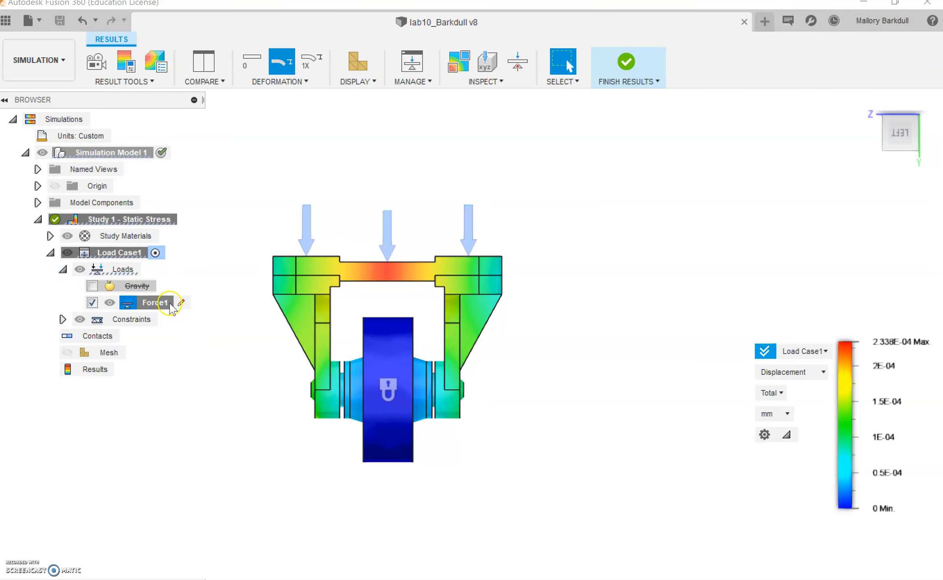
{"action": "left_click", "coordinate": [850, 306]}
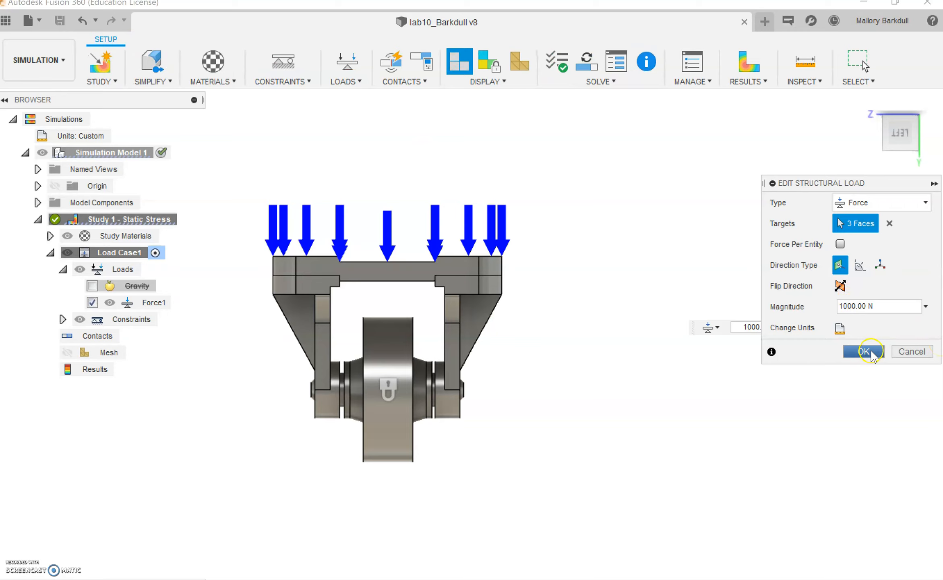
{"action": "left_click", "coordinate": [866, 351]}
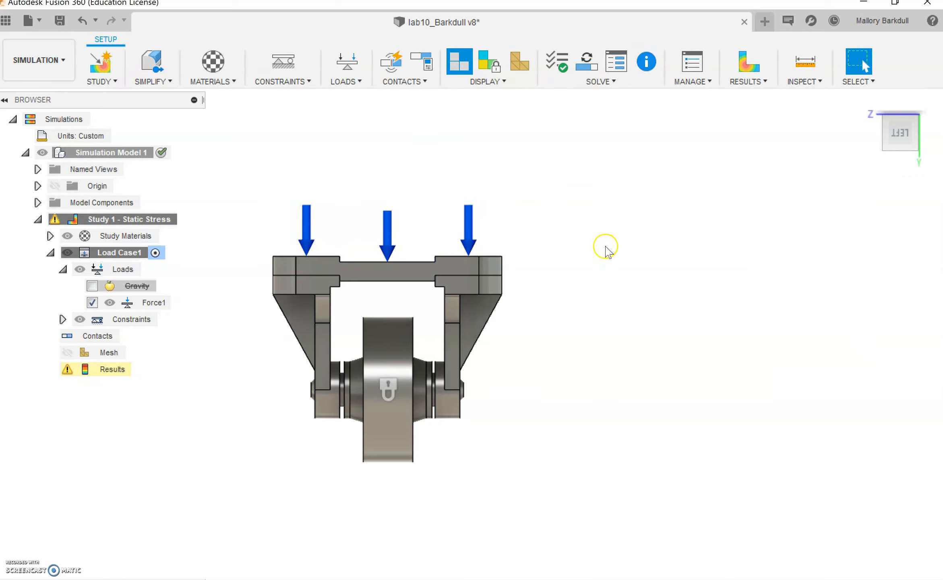
Solve the static stress study again locally to update the outdated results for the changed load.
{"action": "left_click", "coordinate": [67, 374]}
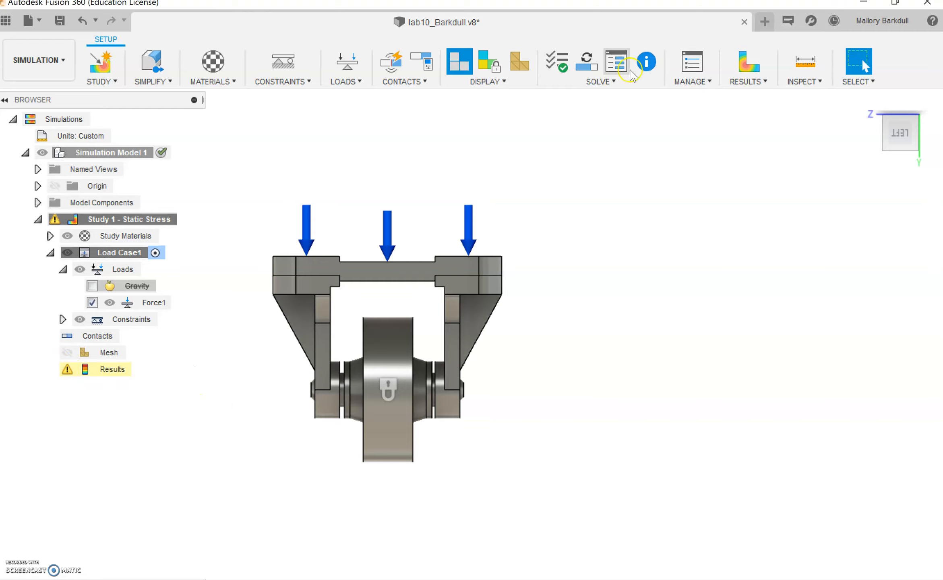
{"action": "left_click", "coordinate": [602, 81]}
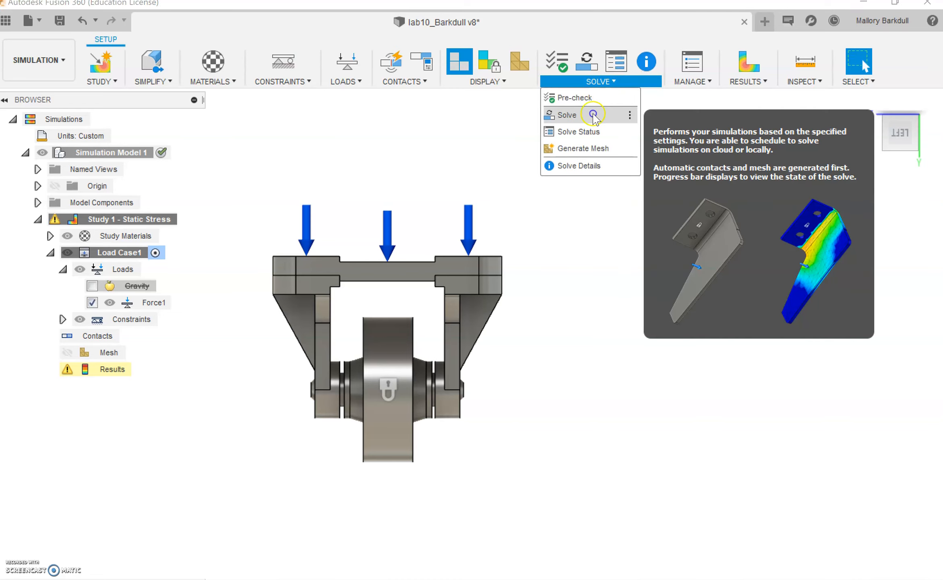
{"action": "left_click", "coordinate": [595, 115]}
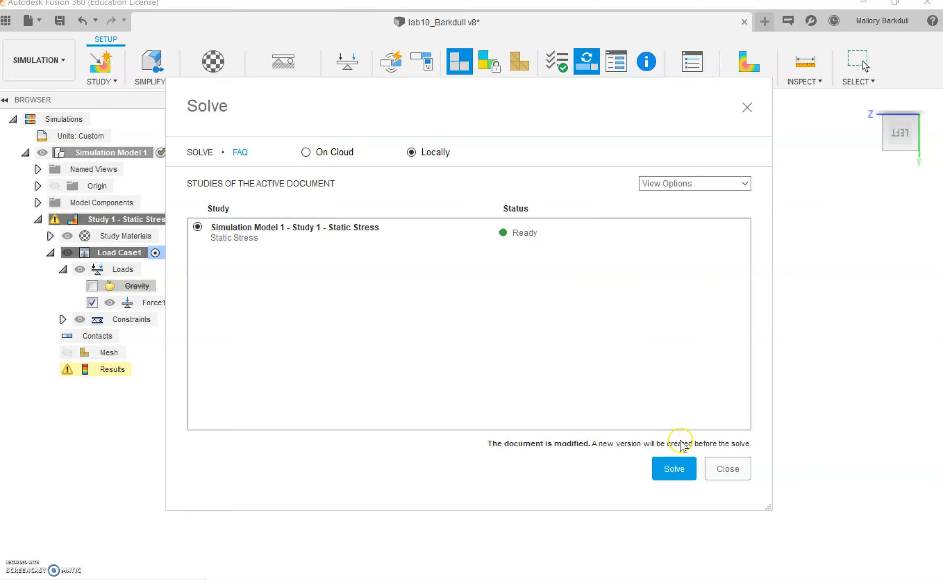
{"action": "left_click", "coordinate": [666, 471]}
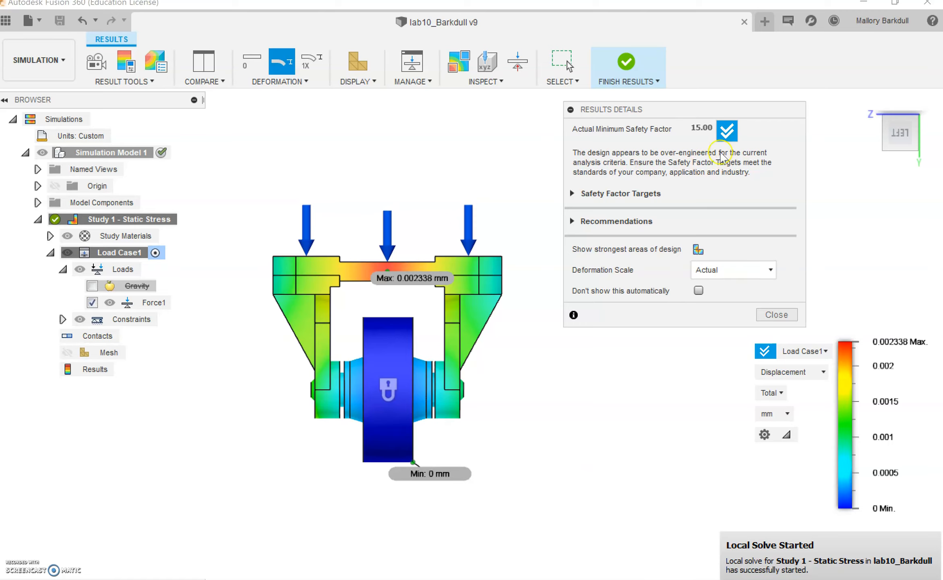
Check the safety factor plot of the new solution, return to the displacement plot and close the results details.
{"action": "left_click", "coordinate": [789, 372]}
{"action": "left_click", "coordinate": [791, 389]}
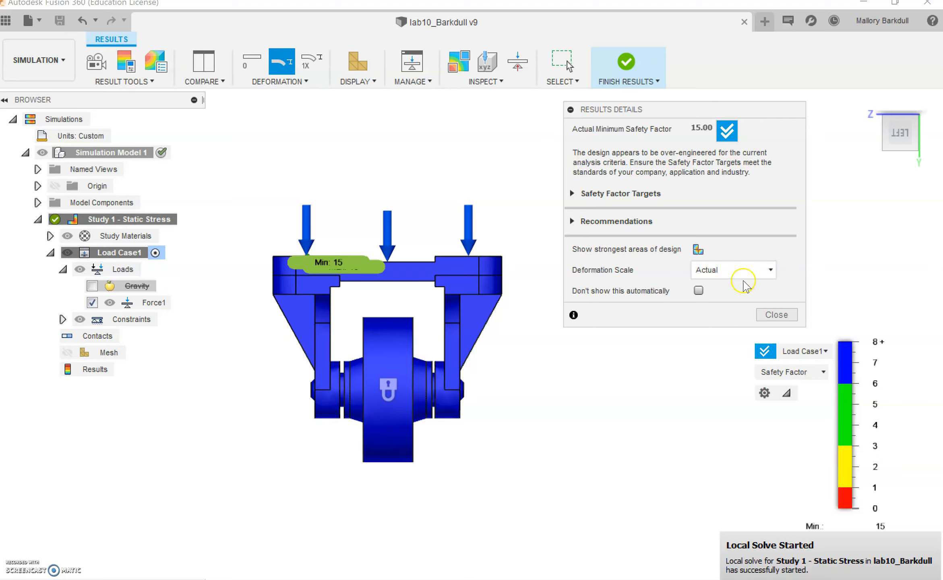
{"action": "left_click", "coordinate": [781, 372]}
{"action": "left_click", "coordinate": [781, 420]}
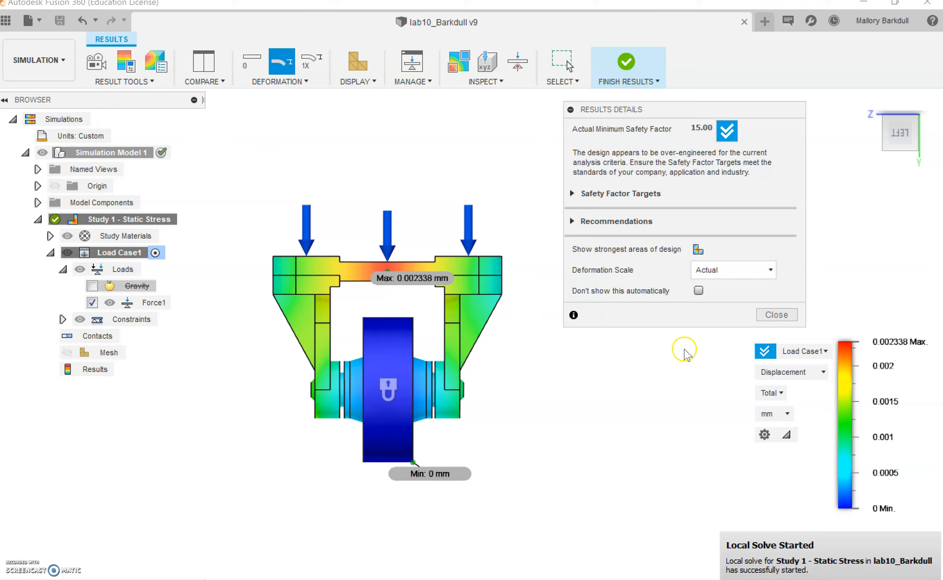
{"action": "left_click", "coordinate": [771, 314]}
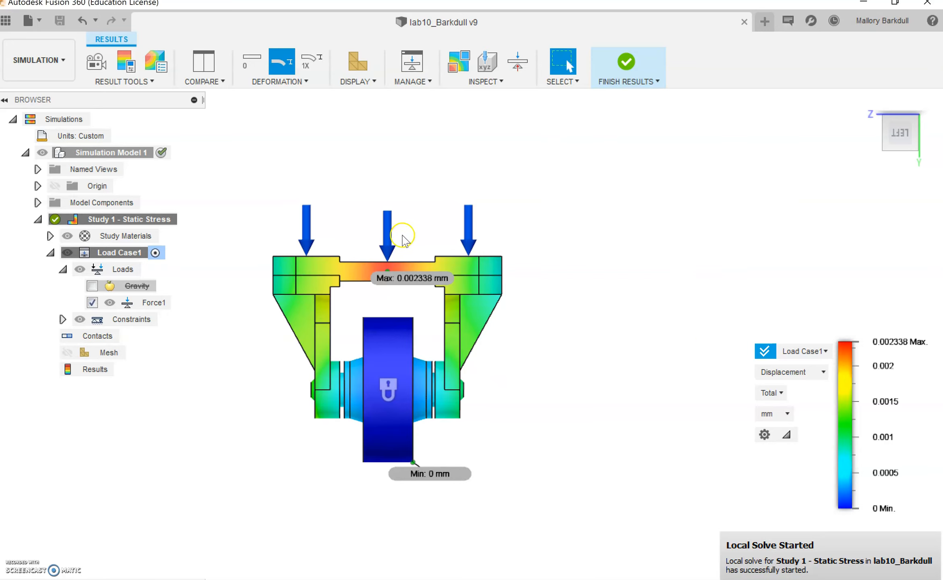
Examine the displacement and applied force on the upper plate, and switch the plot to Safety Factor.
{"action": "middle_click_drag", "start_coordinate": [557, 418], "coordinate": [602, 441], "text": "shift"}
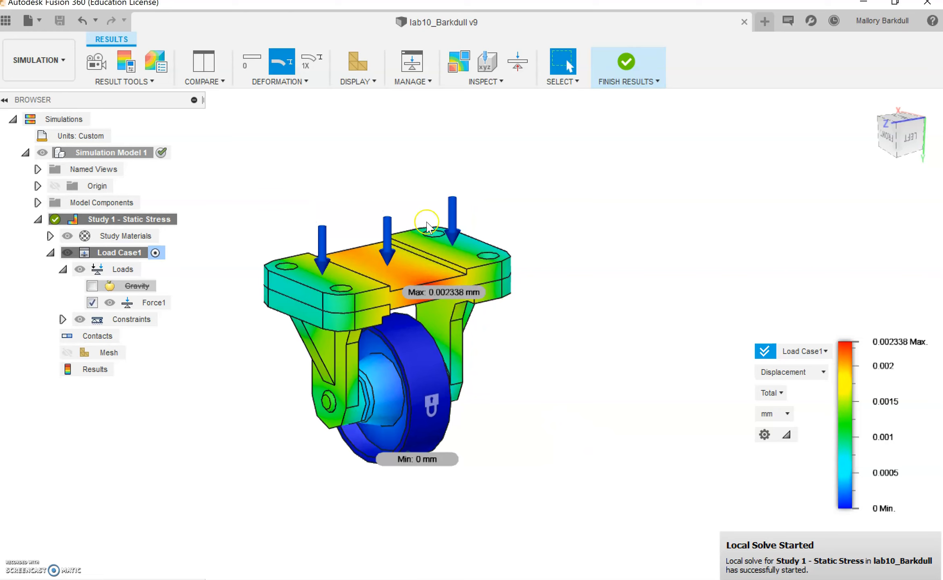
{"action": "left_click", "coordinate": [448, 249]}
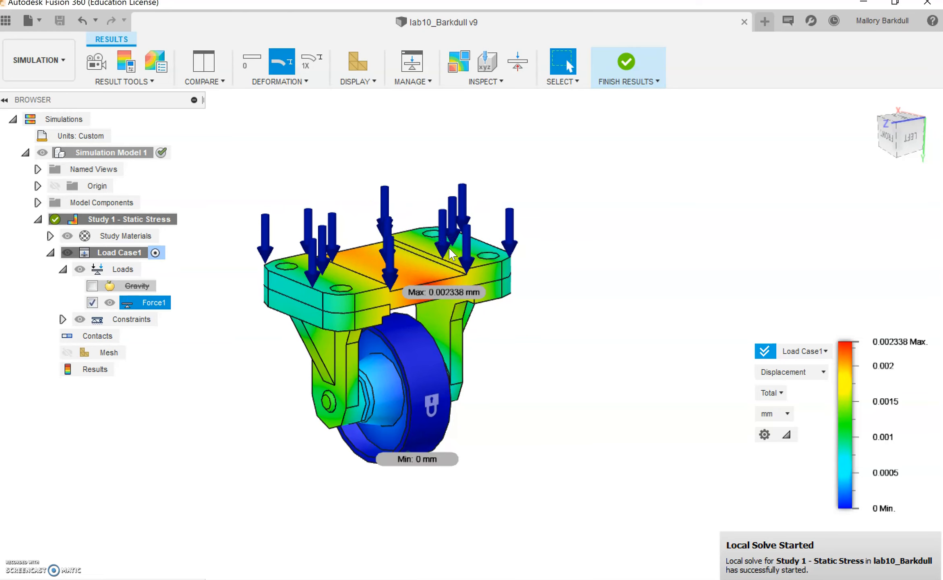
{"action": "left_click", "coordinate": [606, 385]}
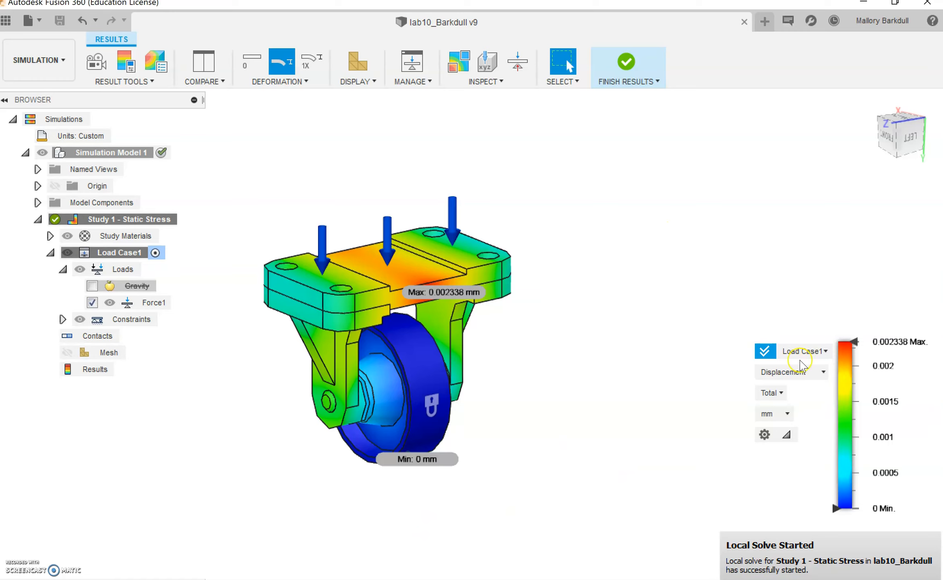
{"action": "left_click", "coordinate": [793, 372]}
{"action": "left_click", "coordinate": [802, 390]}
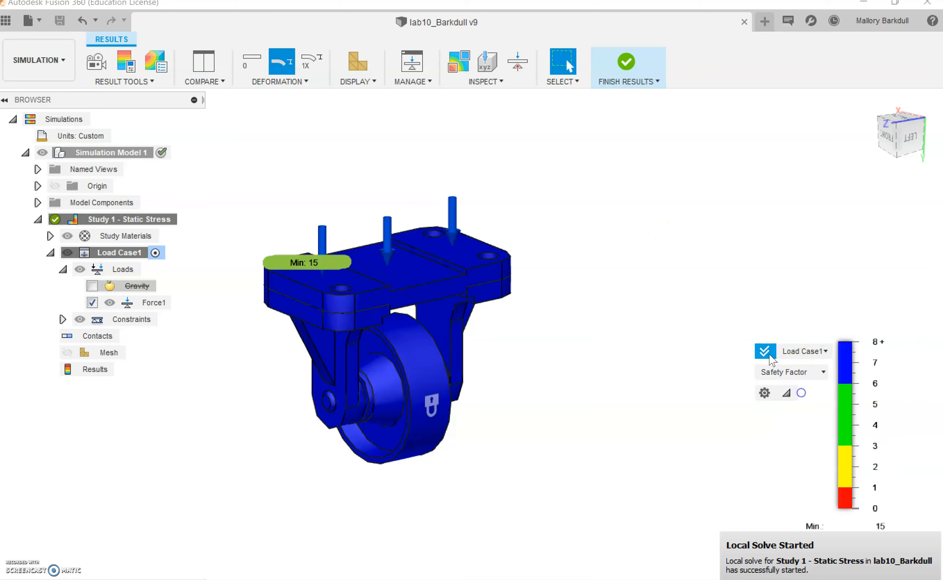